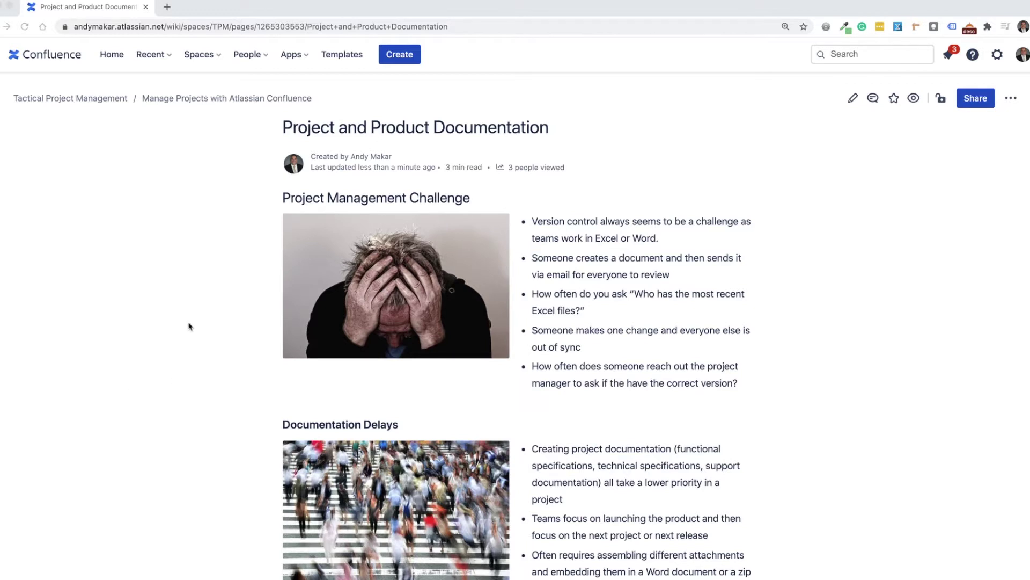
Step: Scroll down the Project and Product Documentation page to the Recommendation section's child-page list
{"action": "scroll", "coordinate": [189, 326], "scroll_direction": "down", "scroll_amount": 2}
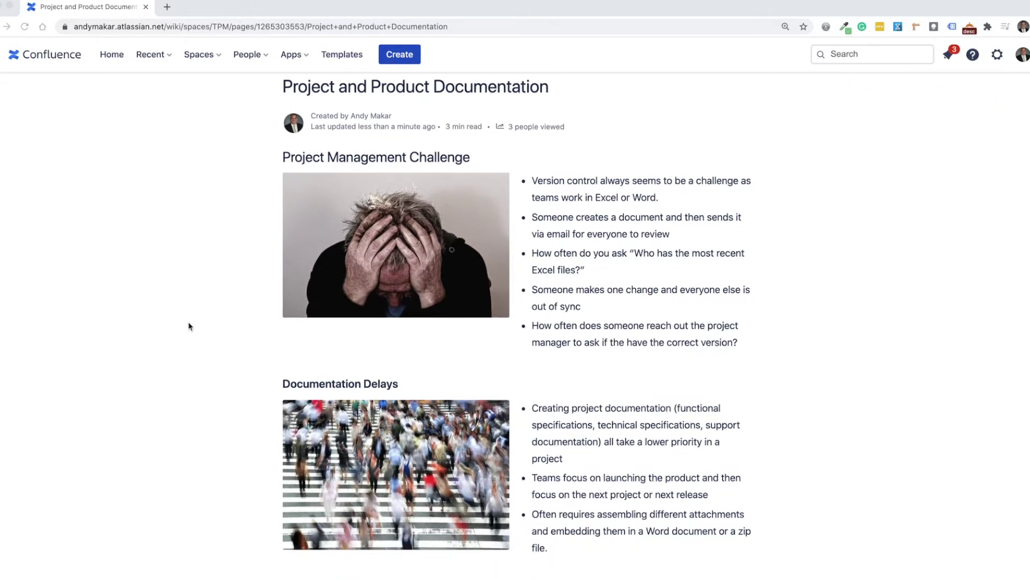
{"action": "scroll", "coordinate": [188, 325], "scroll_direction": "down", "scroll_amount": 1}
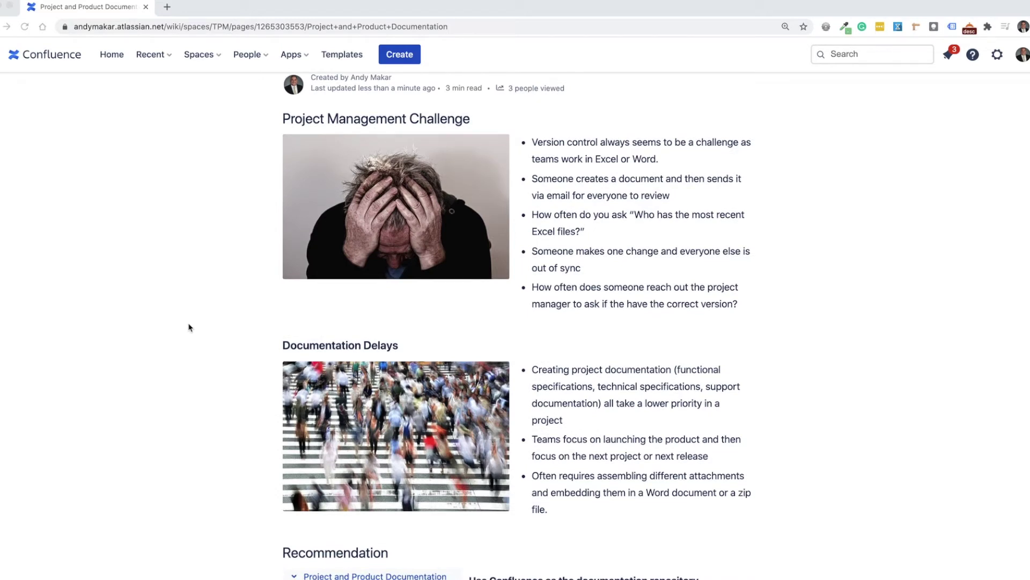
{"action": "scroll", "coordinate": [188, 327], "scroll_direction": "down", "scroll_amount": 5}
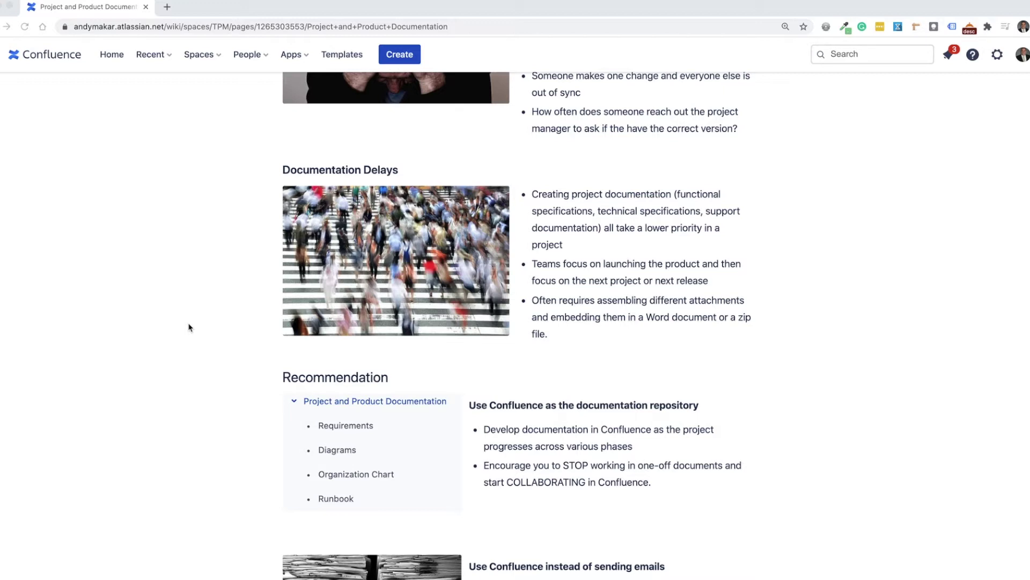
{"action": "scroll", "coordinate": [191, 324], "scroll_direction": "down", "scroll_amount": 2}
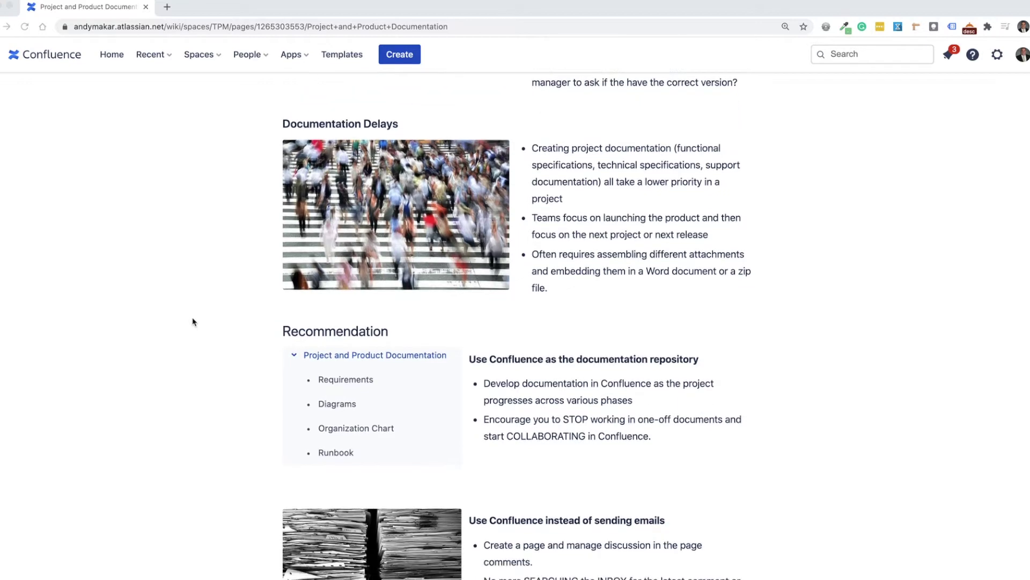
{"action": "scroll", "coordinate": [194, 323], "scroll_direction": "up", "scroll_amount": 4}
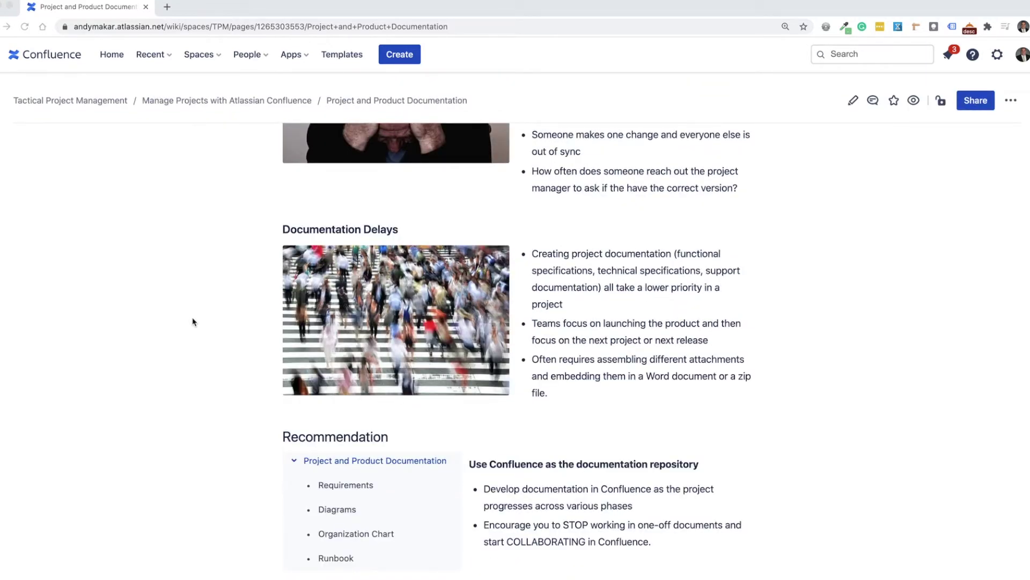
{"action": "scroll", "coordinate": [194, 322], "scroll_direction": "down", "scroll_amount": 2}
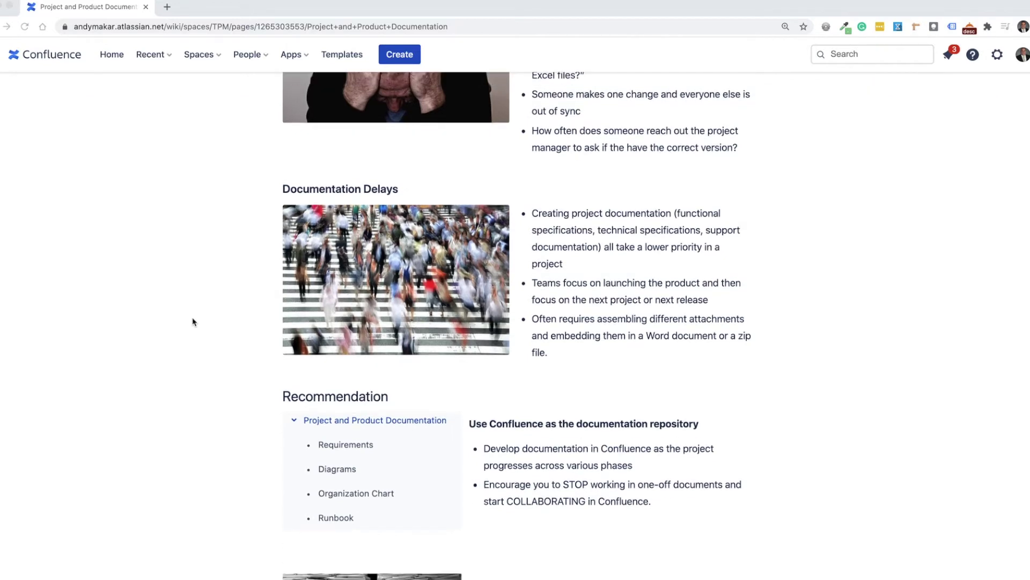
{"action": "scroll", "coordinate": [194, 322], "scroll_direction": "down", "scroll_amount": 7}
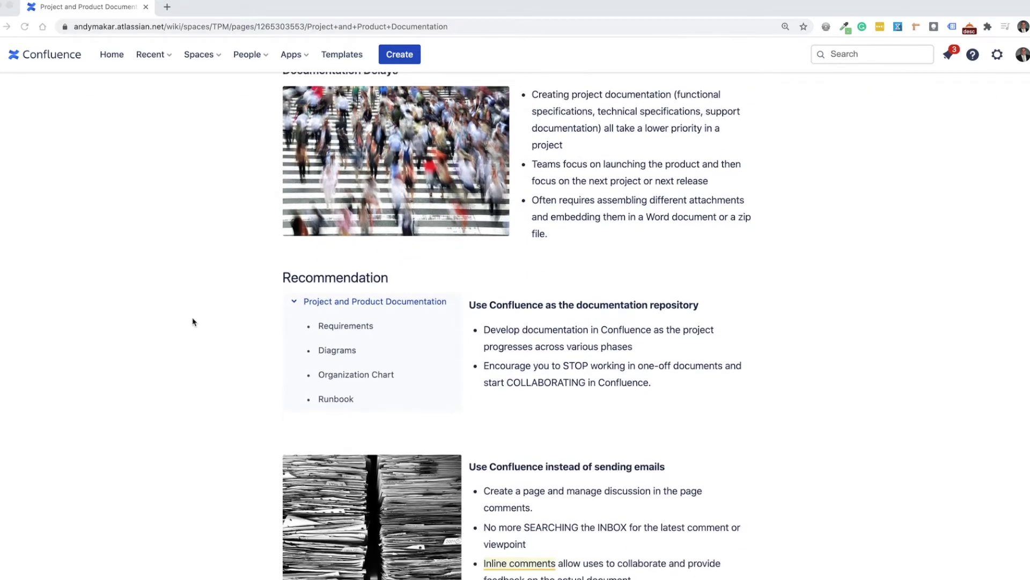
{"action": "scroll", "coordinate": [194, 322], "scroll_direction": "down", "scroll_amount": 3}
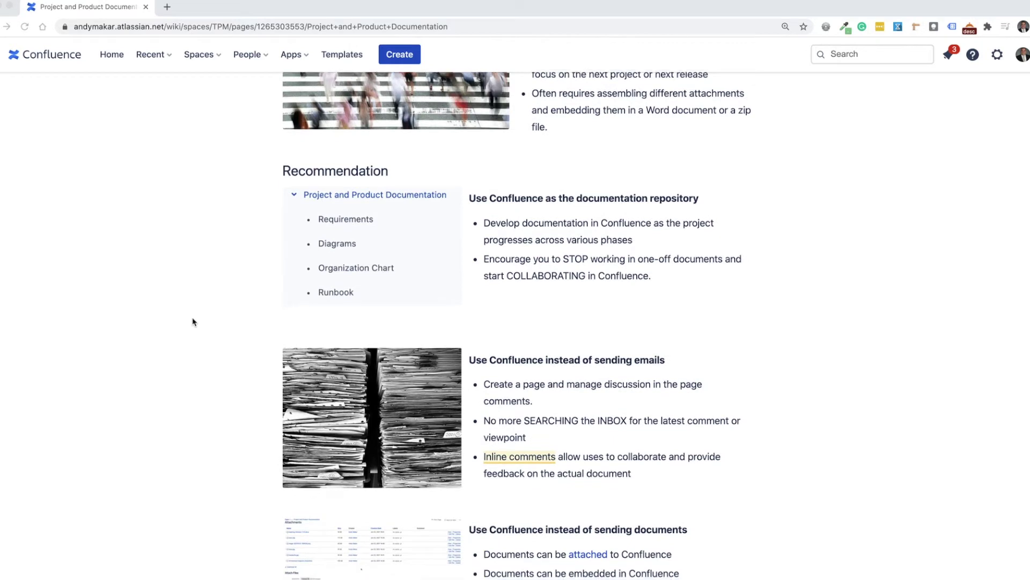
{"action": "scroll", "coordinate": [194, 322], "scroll_direction": "down", "scroll_amount": 1}
{"action": "scroll", "coordinate": [194, 322], "scroll_direction": "down", "scroll_amount": 1}
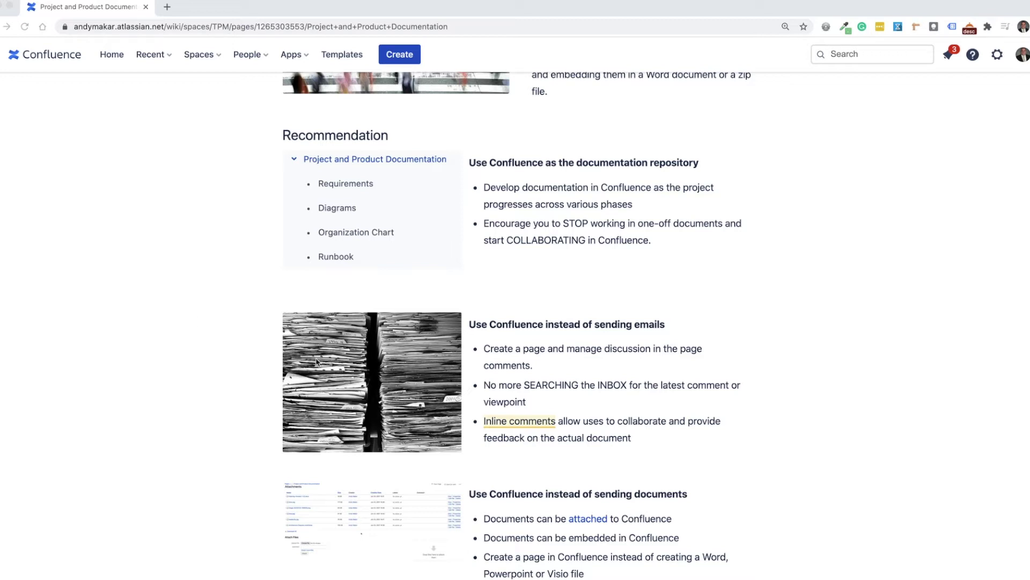
{"action": "scroll", "coordinate": [174, 323], "scroll_direction": "down", "scroll_amount": 1}
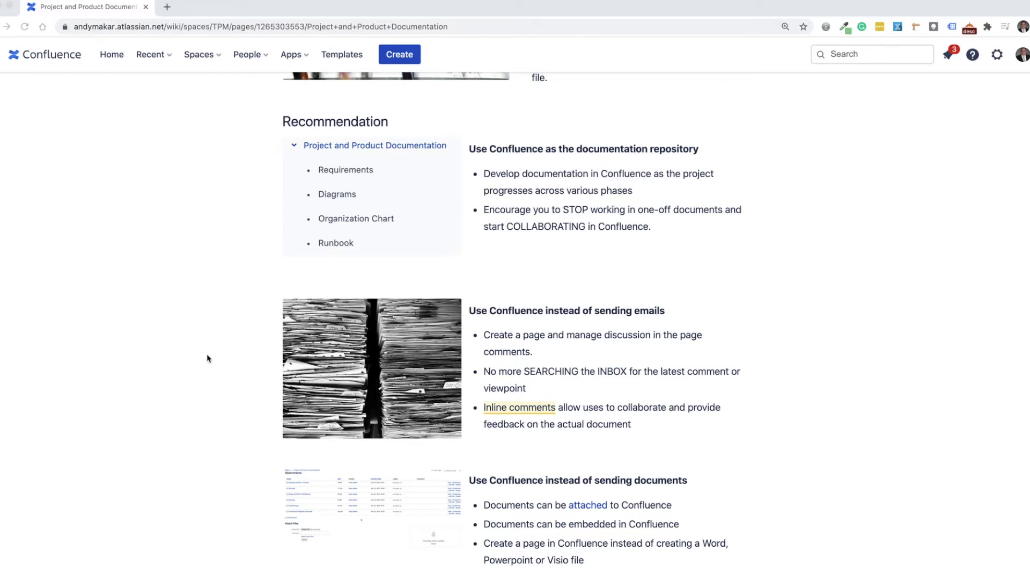
{"action": "scroll", "coordinate": [208, 358], "scroll_direction": "down", "scroll_amount": 2}
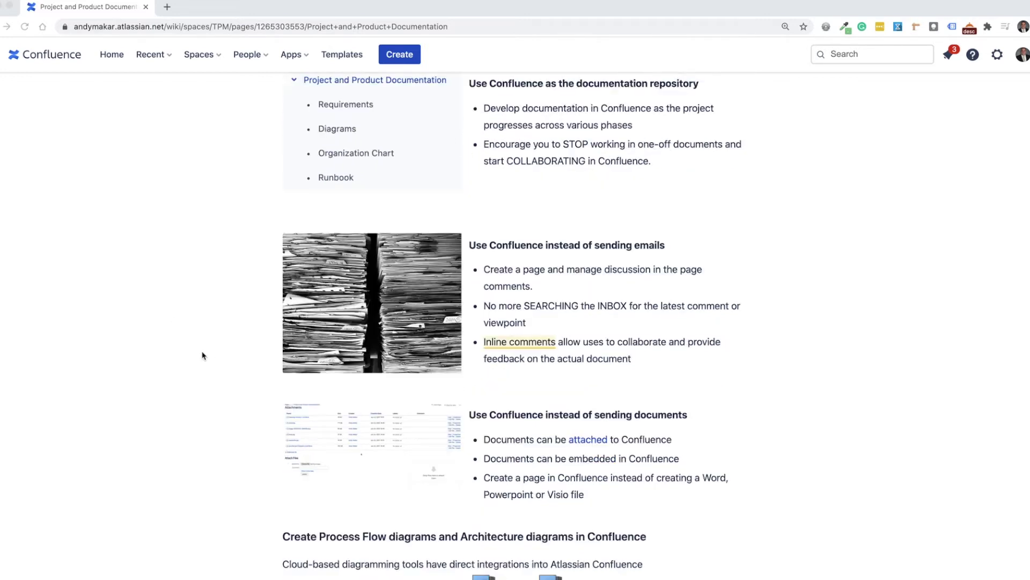
{"action": "scroll", "coordinate": [203, 356], "scroll_direction": "down", "scroll_amount": 8}
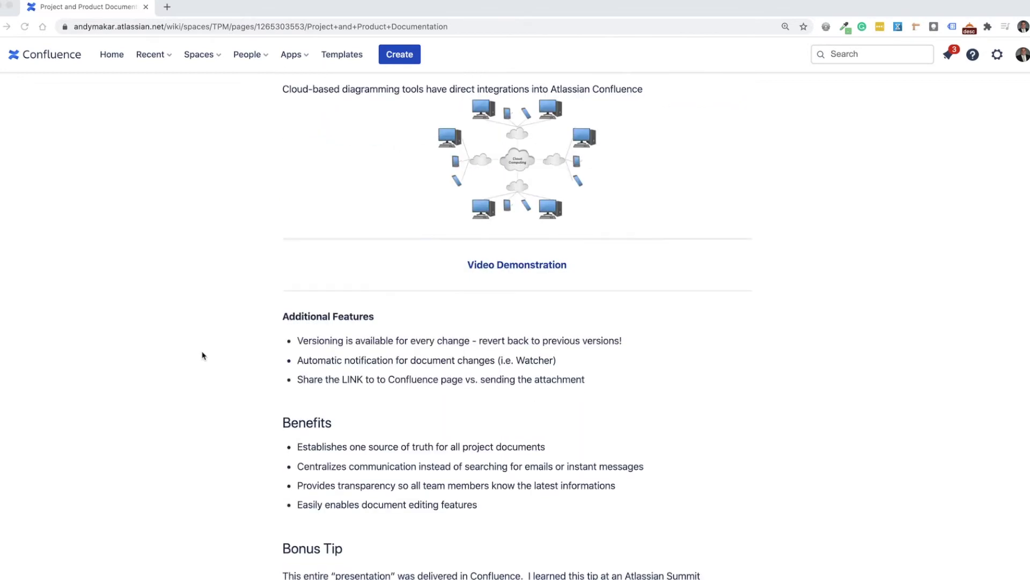
{"action": "scroll", "coordinate": [202, 355], "scroll_direction": "down", "scroll_amount": 6}
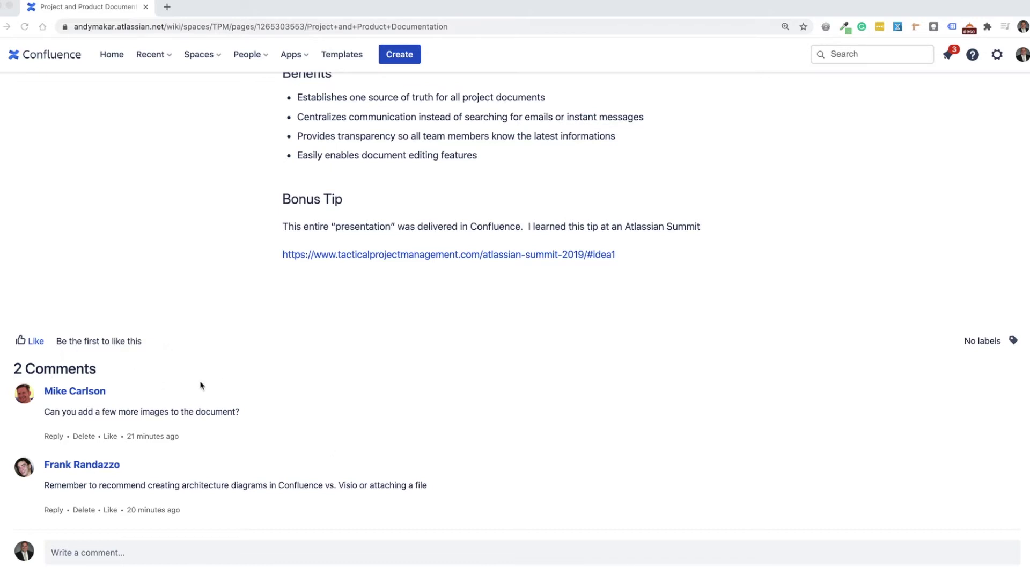
{"action": "scroll", "coordinate": [223, 363], "scroll_direction": "up", "scroll_amount": 10}
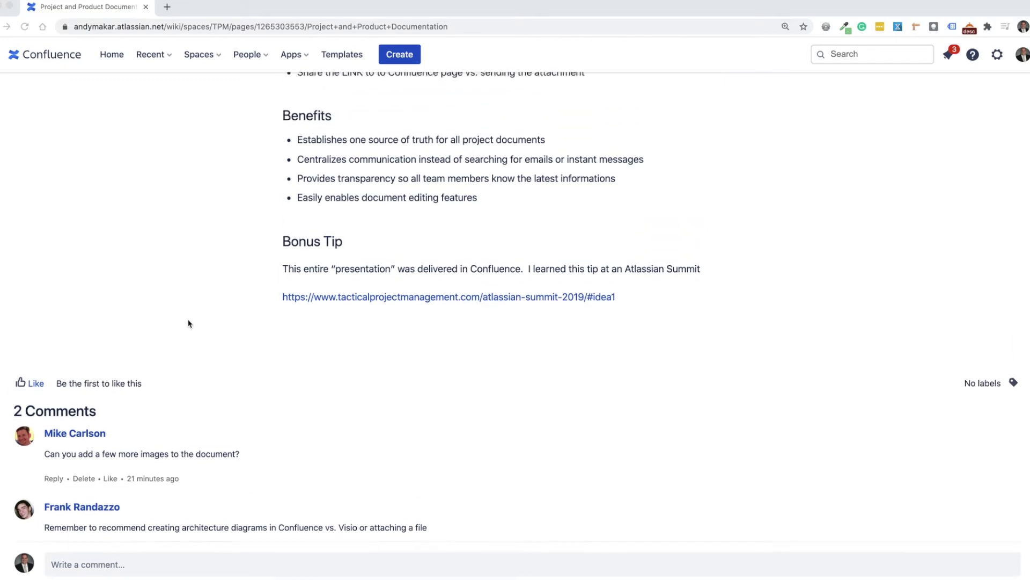
{"action": "scroll", "coordinate": [188, 323], "scroll_direction": "up", "scroll_amount": 6}
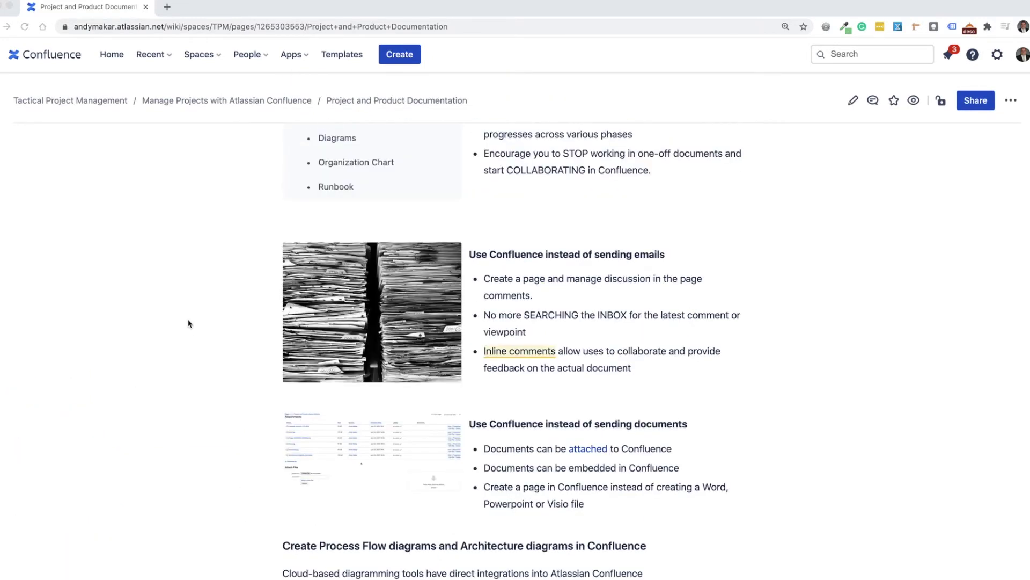
{"action": "scroll", "coordinate": [188, 323], "scroll_direction": "down", "scroll_amount": 1}
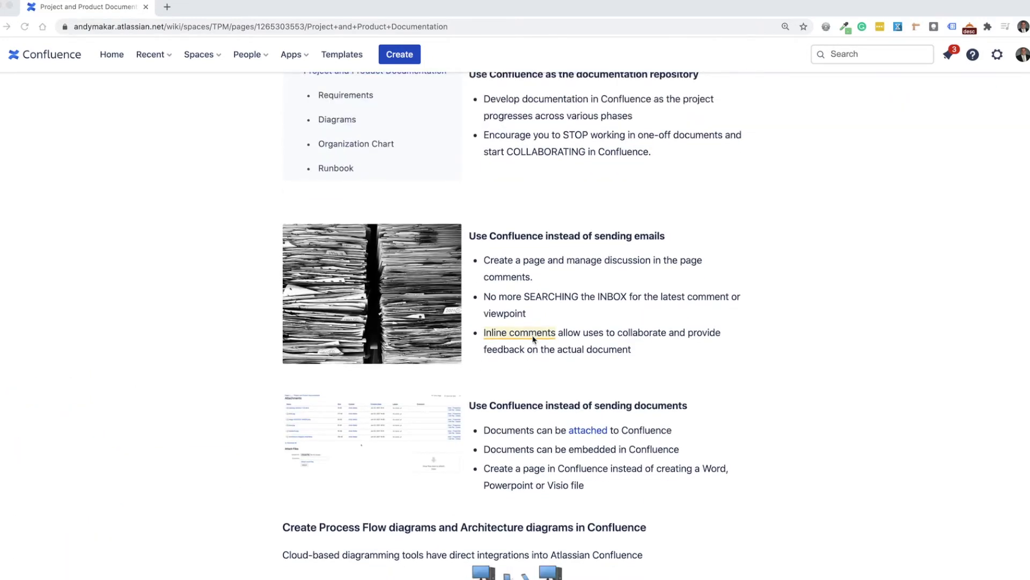
{"action": "left_click", "coordinate": [505, 334]}
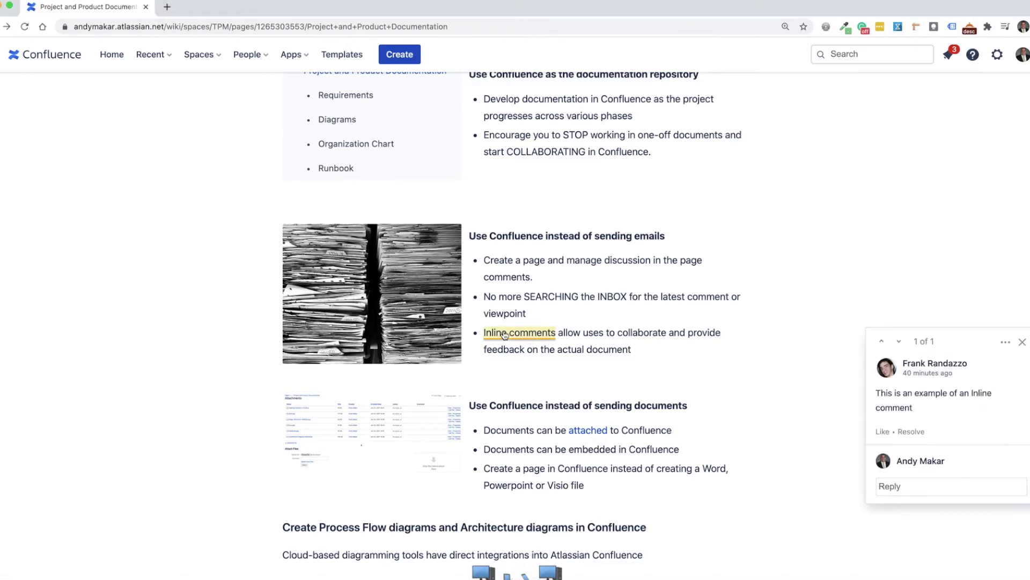
{"action": "left_click", "coordinate": [1023, 345]}
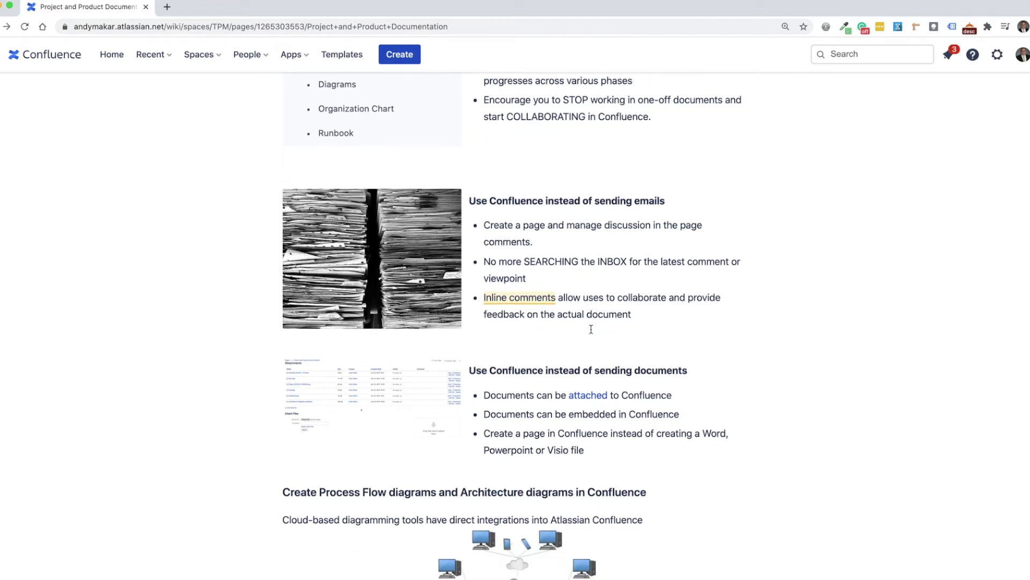
{"action": "scroll", "coordinate": [593, 331], "scroll_direction": "down", "scroll_amount": 1}
{"action": "scroll", "coordinate": [592, 333], "scroll_direction": "down", "scroll_amount": 2}
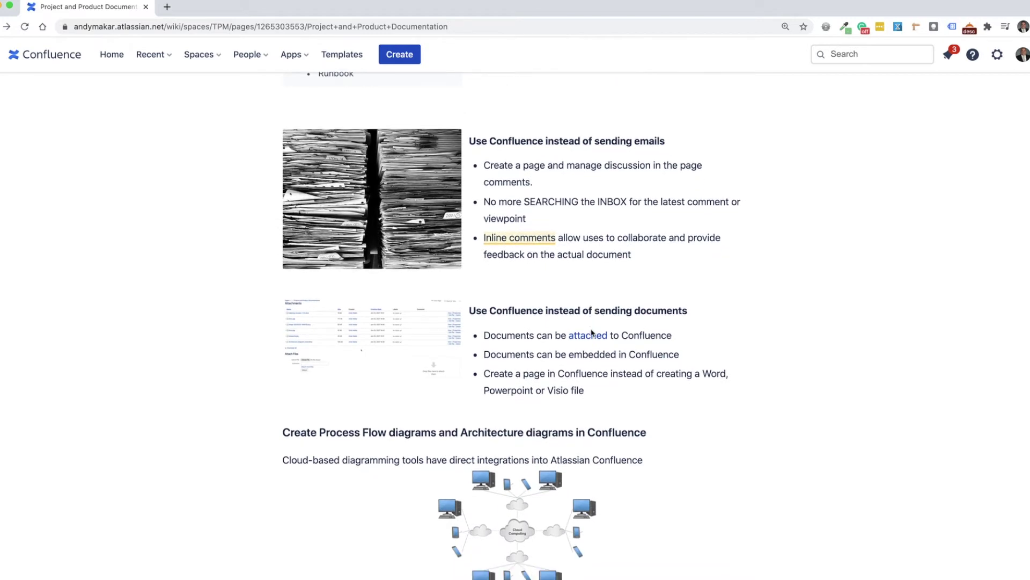
{"action": "scroll", "coordinate": [591, 331], "scroll_direction": "down", "scroll_amount": 3}
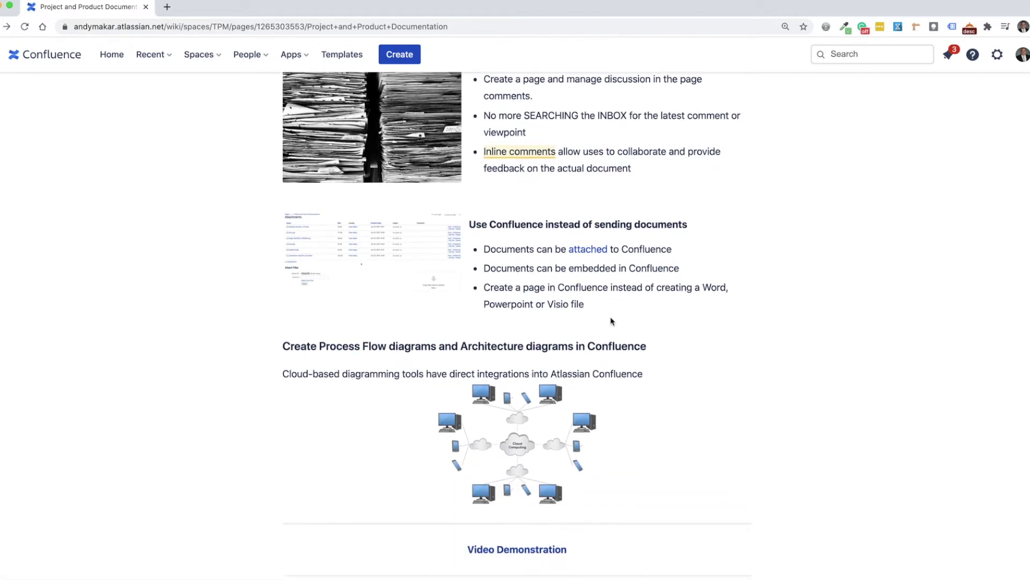
{"action": "left_click", "coordinate": [580, 251]}
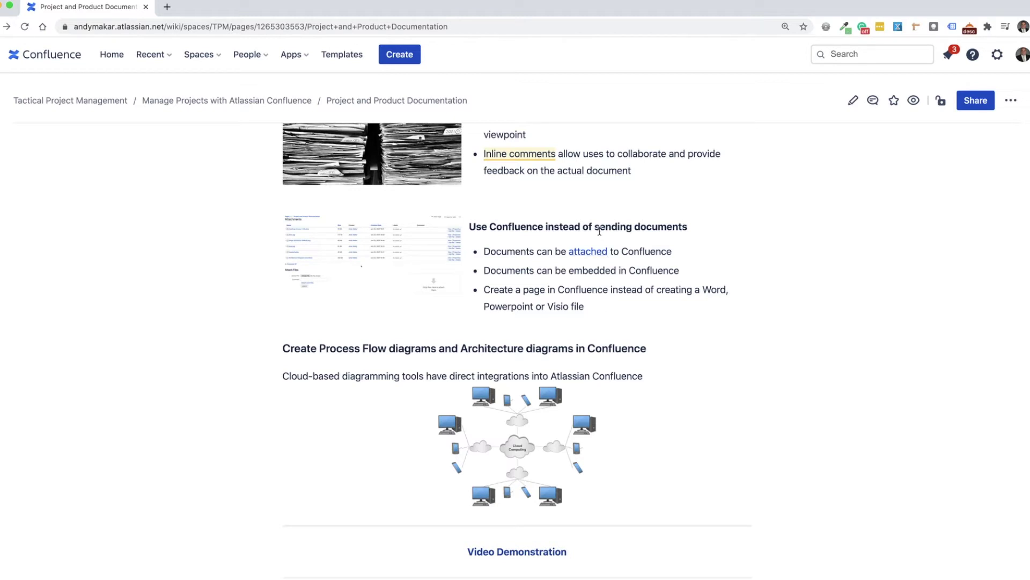
{"action": "scroll", "coordinate": [599, 230], "scroll_direction": "down", "scroll_amount": 3}
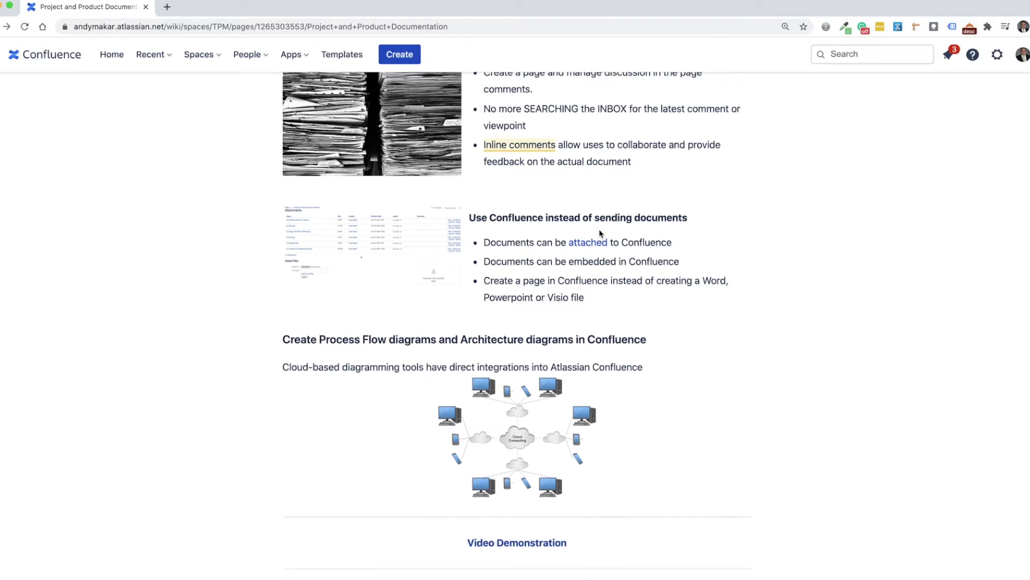
{"action": "scroll", "coordinate": [599, 230], "scroll_direction": "down", "scroll_amount": 3}
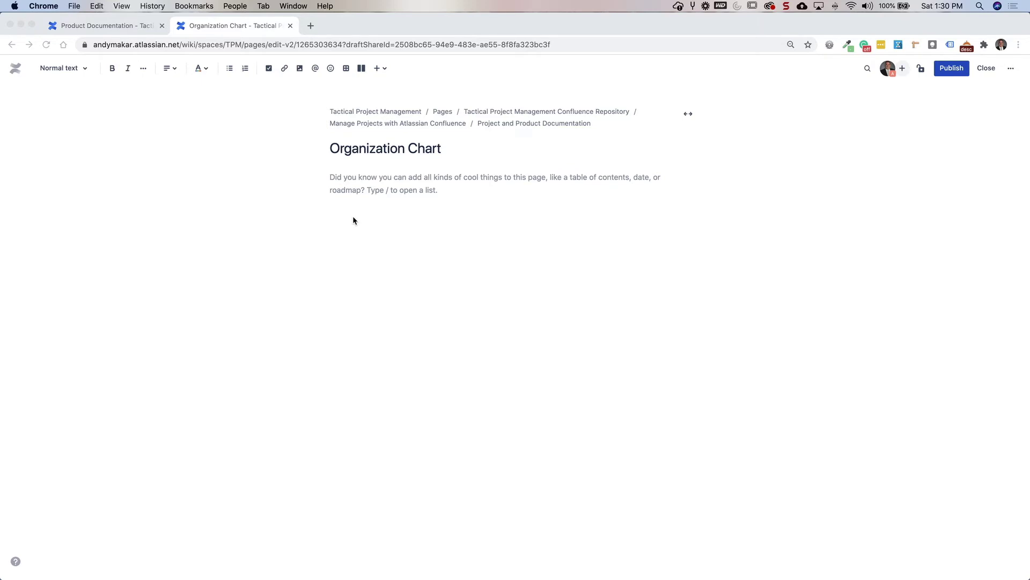
Step: Insert the SmartDraw Connector macro into the Organization Chart draft by searching 'smart' among macros
{"action": "left_click", "coordinate": [347, 195]}
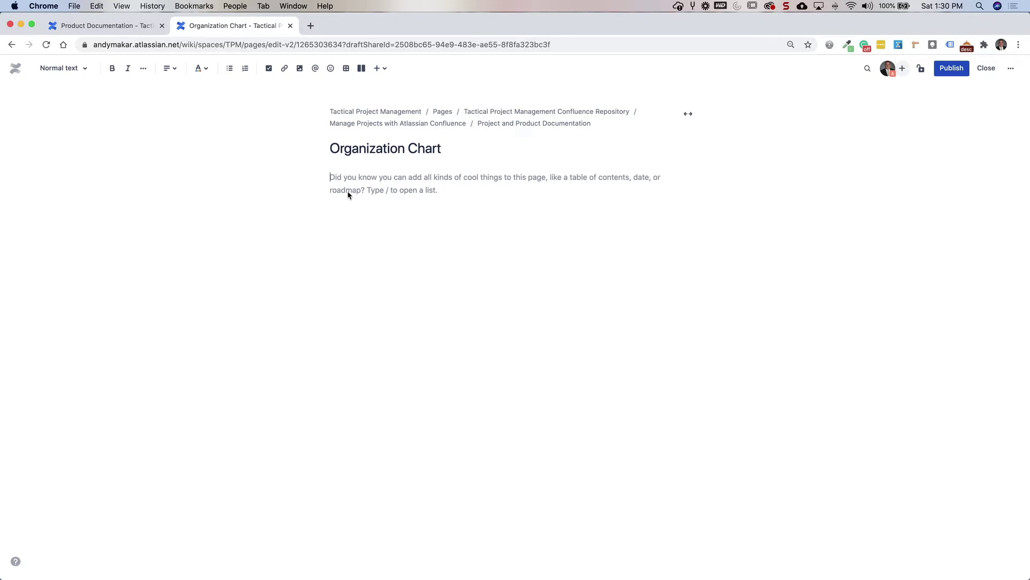
{"action": "type", "text": "//"}
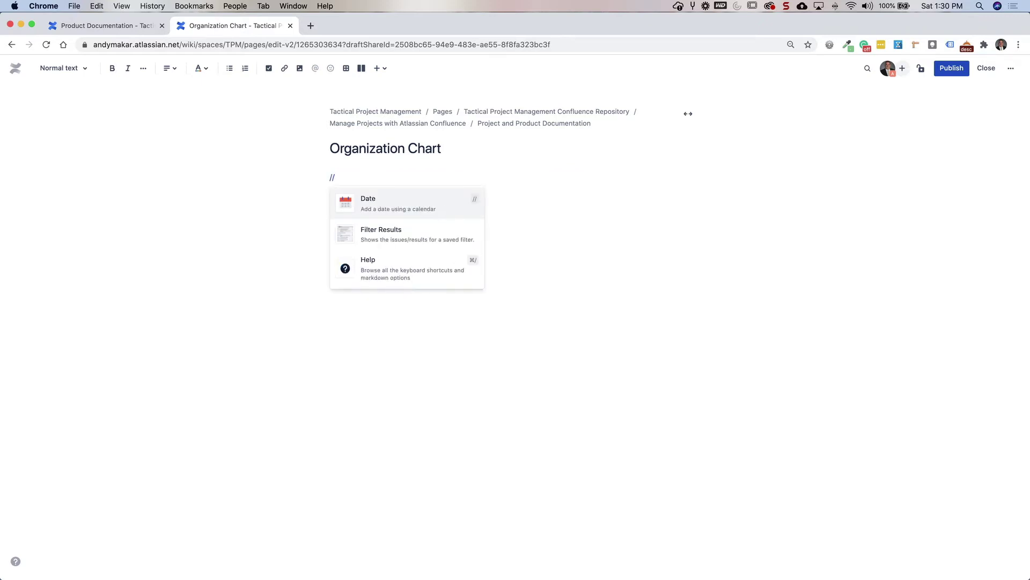
{"action": "type", "text": "smart"}
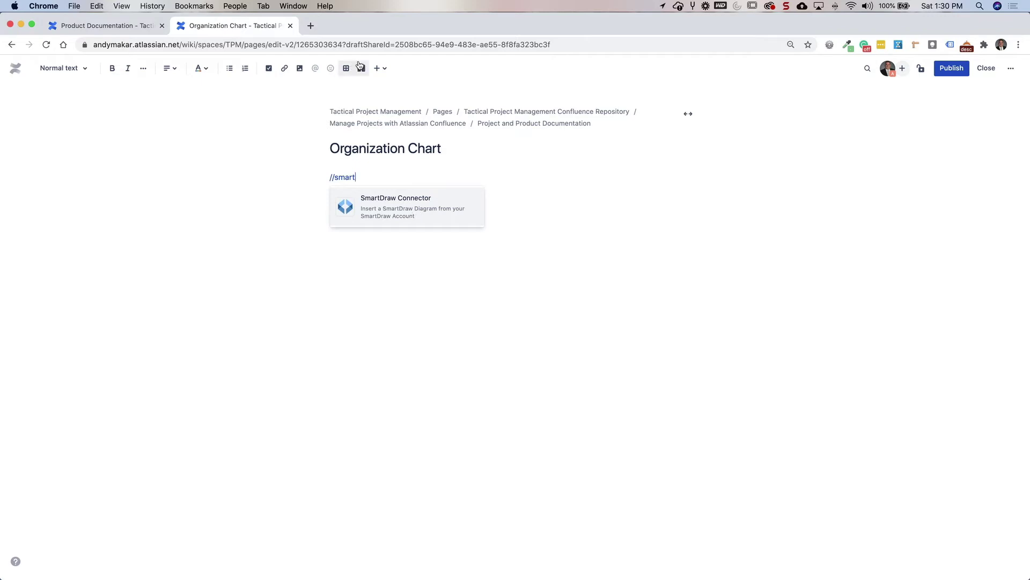
{"action": "left_click", "coordinate": [381, 68]}
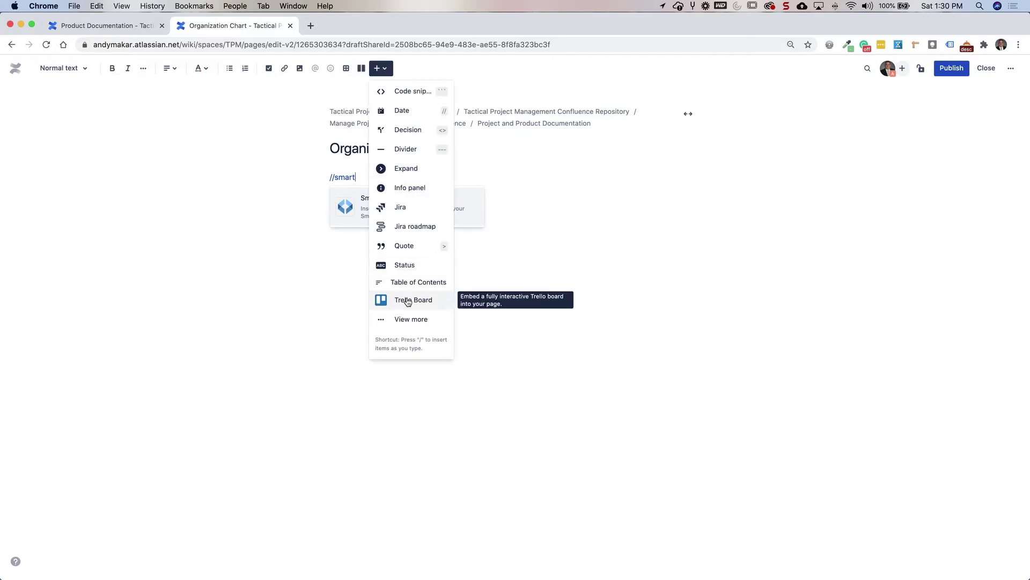
{"action": "left_click", "coordinate": [409, 318]}
{"action": "type", "text": "smart"}
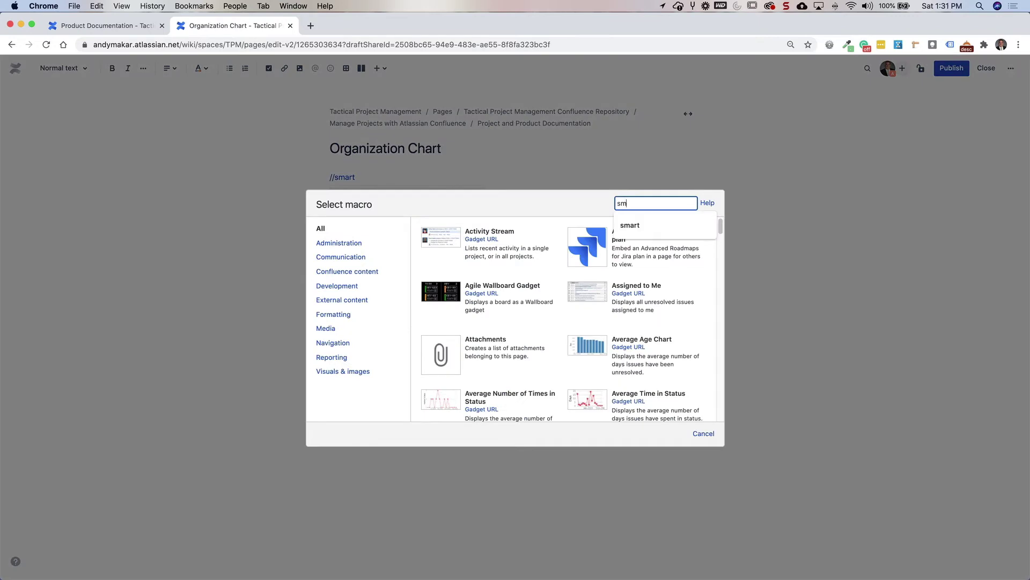
{"action": "left_click", "coordinate": [465, 255]}
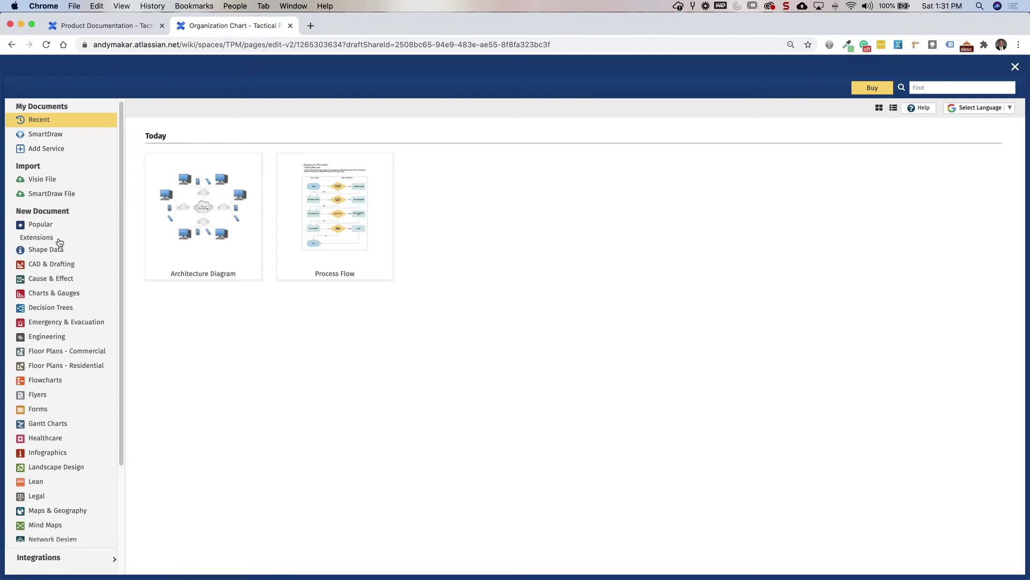
Step: Create a new SmartDraw diagram from the Org Charts category's Org Chart (2-Level) template
{"action": "scroll", "coordinate": [60, 243], "scroll_direction": "down", "scroll_amount": 3}
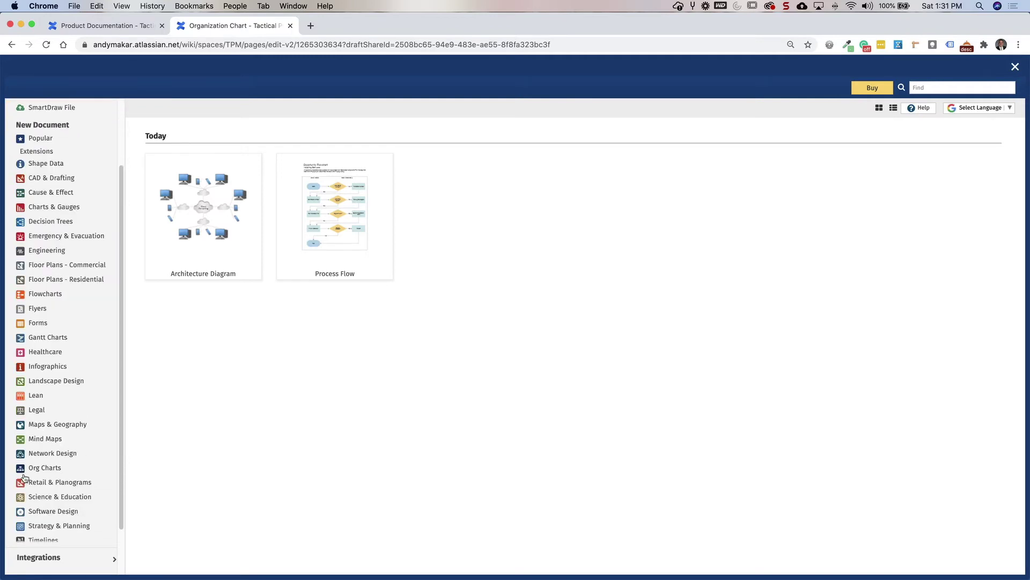
{"action": "left_click", "coordinate": [25, 474]}
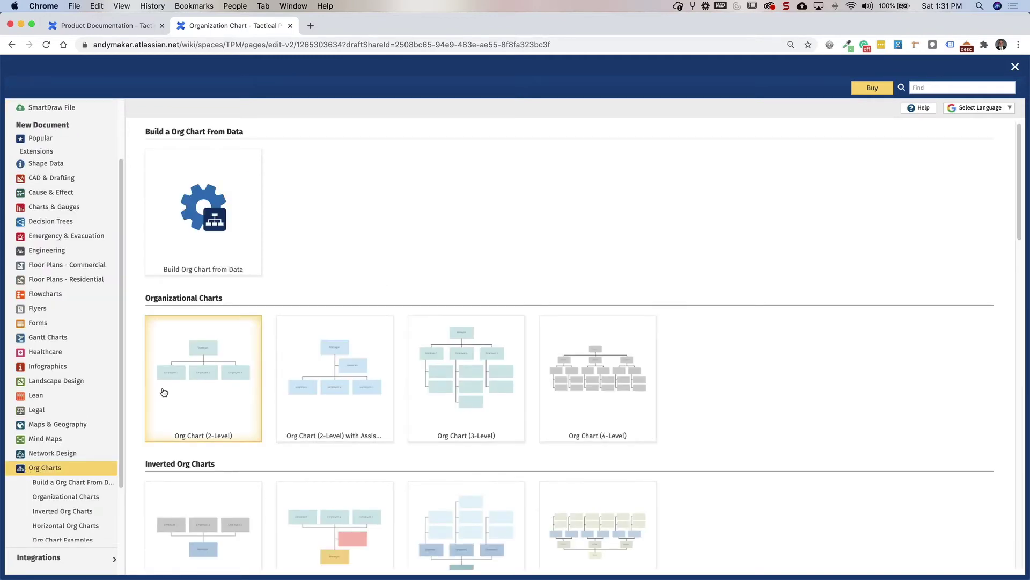
{"action": "left_click", "coordinate": [214, 386]}
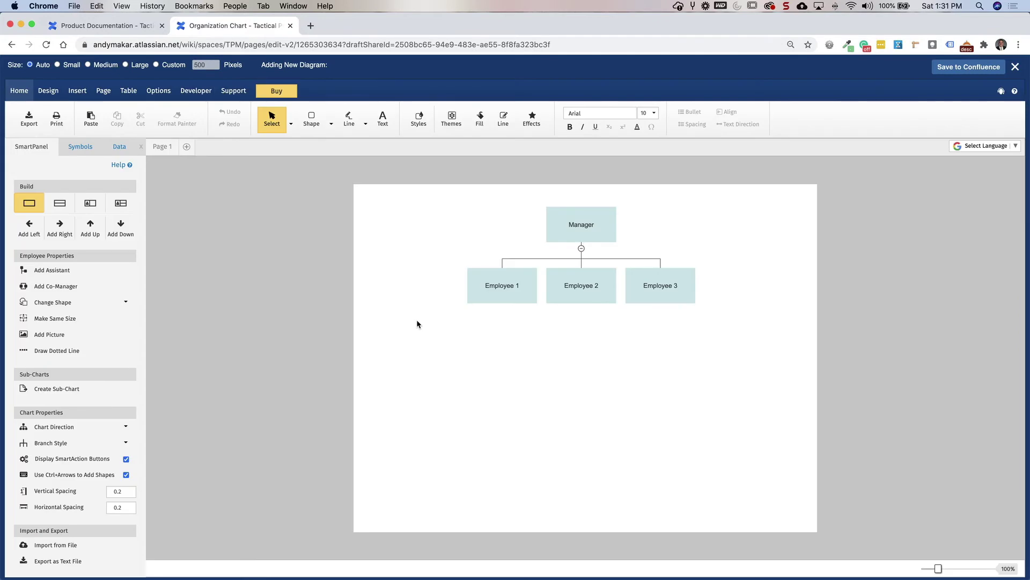
Step: Rename the top Manager box to 'Project Manager'
{"action": "left_click", "coordinate": [585, 225]}
{"action": "double_click", "coordinate": [586, 225]}
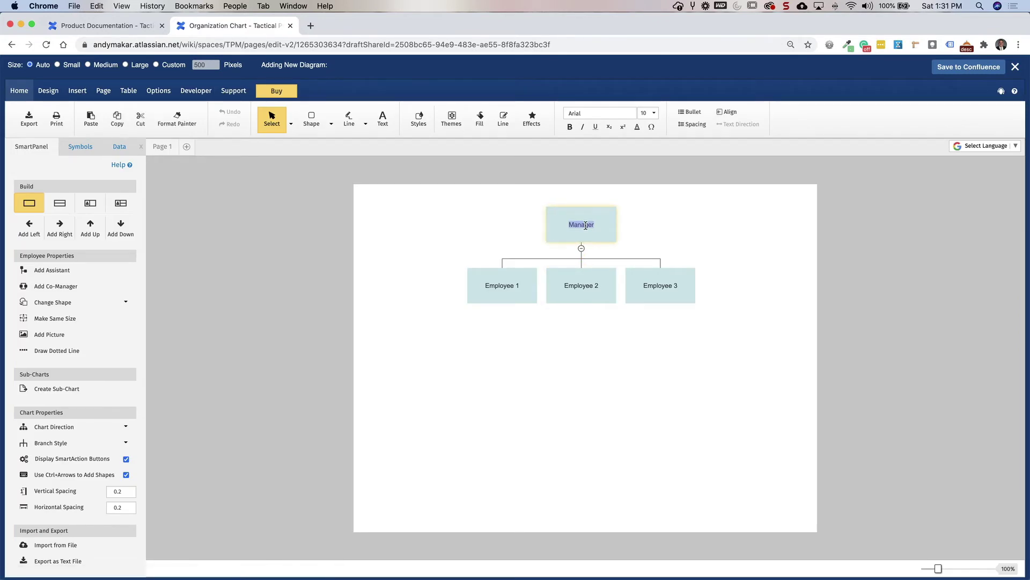
{"action": "type", "text": "Project MAan"}
{"action": "key", "text": "BackSpace"}
{"action": "key", "text": "BackSpace"}
{"action": "key", "text": "BackSpace"}
{"action": "type", "text": "anager"}
Step: Relabel the Employee 1 box as 'Reporting Team'
{"action": "left_click", "coordinate": [508, 281]}
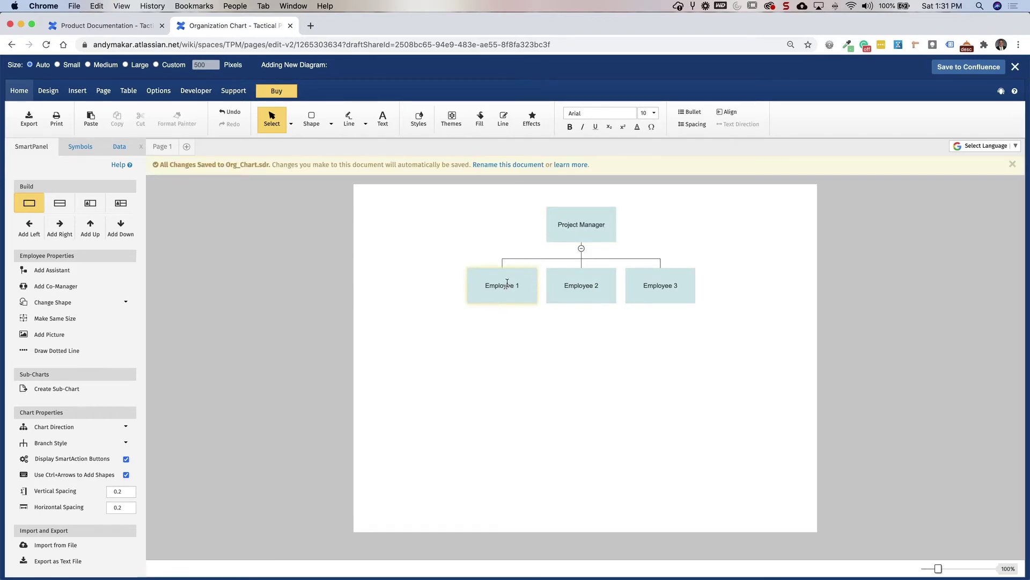
{"action": "double_click", "coordinate": [507, 283]}
{"action": "left_click", "coordinate": [507, 282]}
{"action": "double_click", "coordinate": [507, 283]}
{"action": "double_click", "coordinate": [508, 283]}
{"action": "left_click", "coordinate": [520, 284]}
{"action": "key", "text": "BackSpace"}
{"action": "key", "text": "BackSpace"}
{"action": "key", "text": "BackSpace"}
{"action": "key", "text": "BackSpace"}
{"action": "key", "text": "BackSpace"}
{"action": "key", "text": "BackSpace"}
{"action": "key", "text": "BackSpace"}
{"action": "key", "text": "BackSpace"}
{"action": "key", "text": "BackSpace"}
{"action": "key", "text": "BackSpace"}
{"action": "type", "text": "Reporting Team"}
Step: Relabel the Employee 2 box as 'Integration'
{"action": "left_click", "coordinate": [594, 284]}
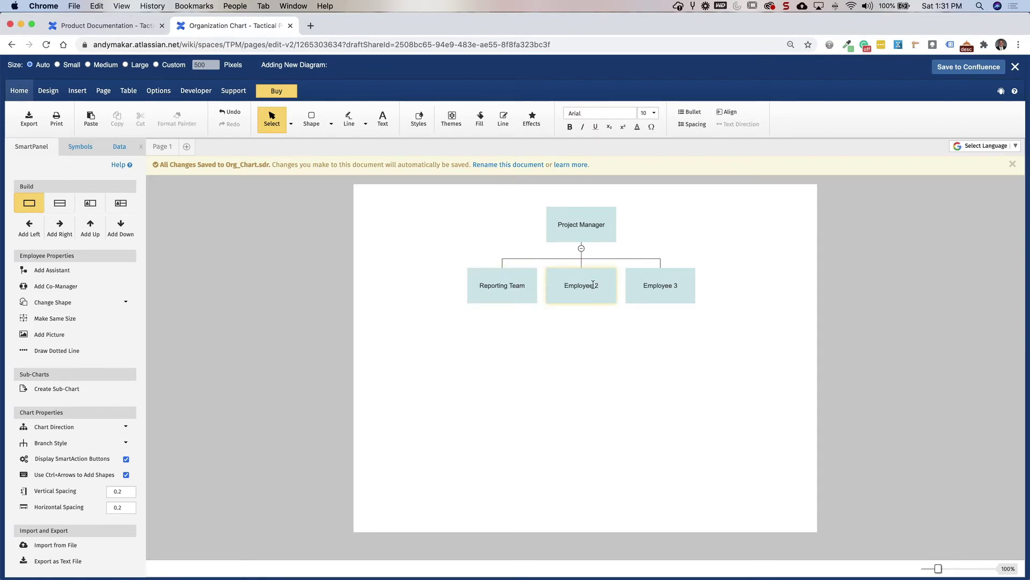
{"action": "left_click_drag", "start_coordinate": [600, 286], "coordinate": [565, 286]}
{"action": "type", "text": "Itneg"}
{"action": "key", "text": "BackSpace"}
{"action": "key", "text": "BackSpace"}
{"action": "key", "text": "BackSpace"}
{"action": "key", "text": "BackSpace"}
{"action": "type", "text": "ntegration"}
Step: Relabel the Employee 3 box as 'UX/UI'
{"action": "left_click", "coordinate": [669, 289]}
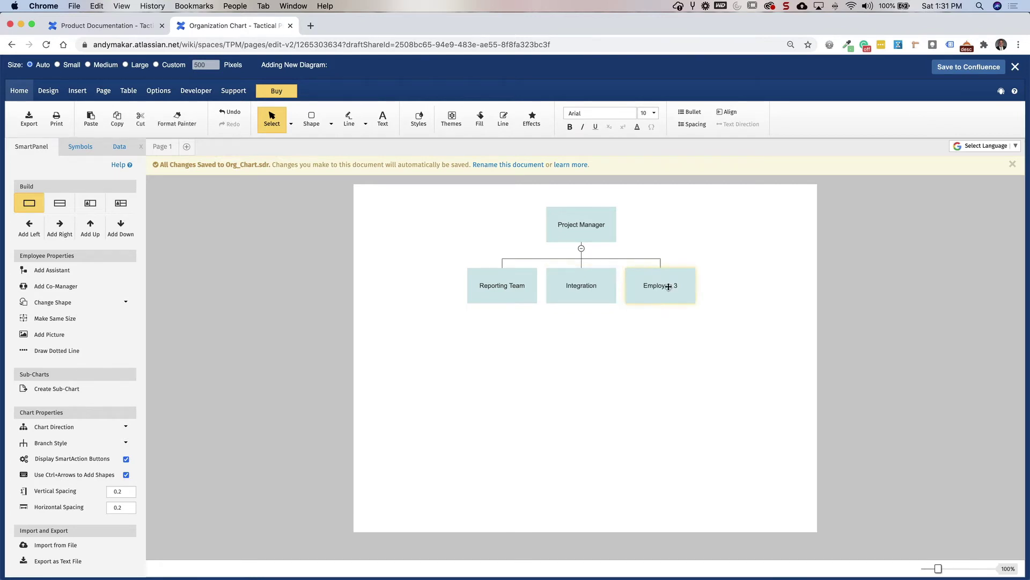
{"action": "left_click", "coordinate": [668, 286]}
{"action": "left_click_drag", "start_coordinate": [644, 285], "coordinate": [657, 285]}
{"action": "type", "text": "UX/U"}
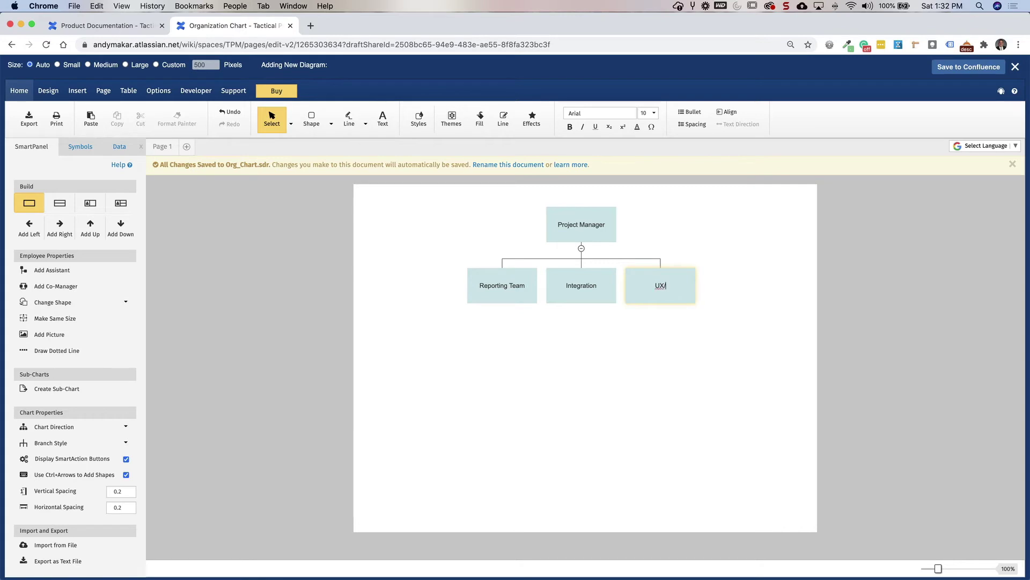
{"action": "type", "text": "I"}
{"action": "left_click", "coordinate": [782, 352]}
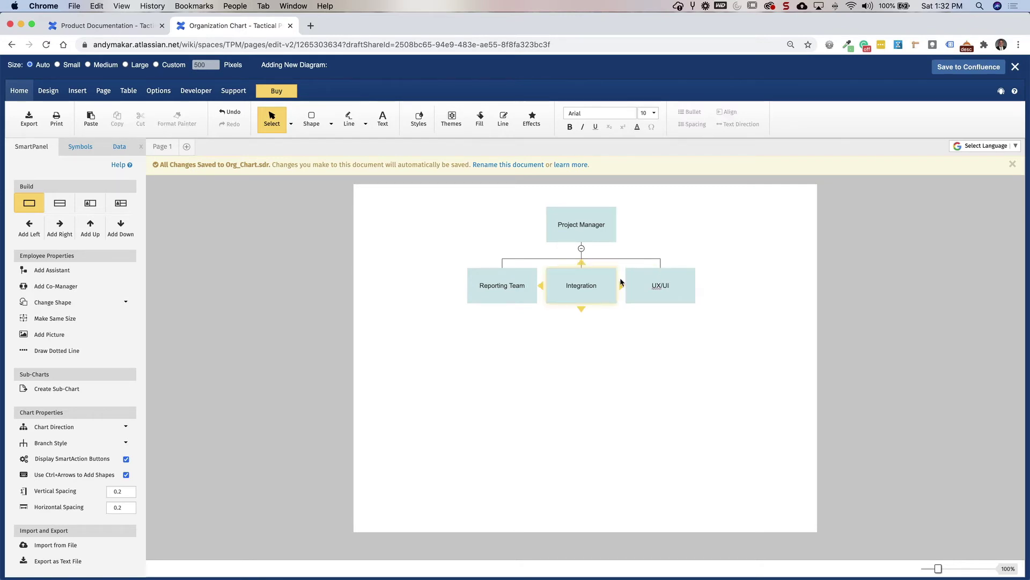
Step: Add a 'Configuration' team box beside UX/UI
{"action": "left_click", "coordinate": [662, 288]}
{"action": "left_click", "coordinate": [701, 286]}
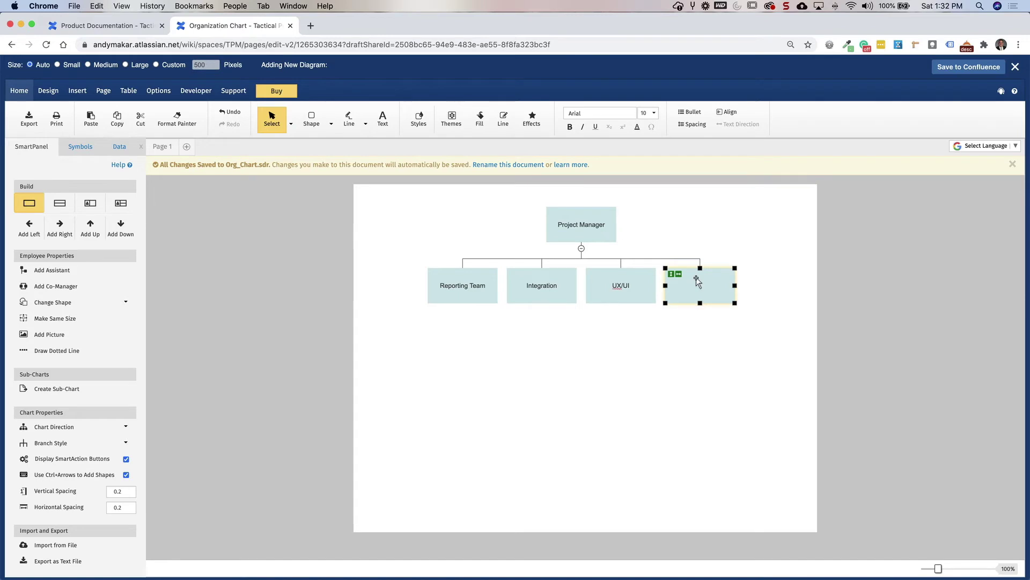
{"action": "type", "text": "Configuration"}
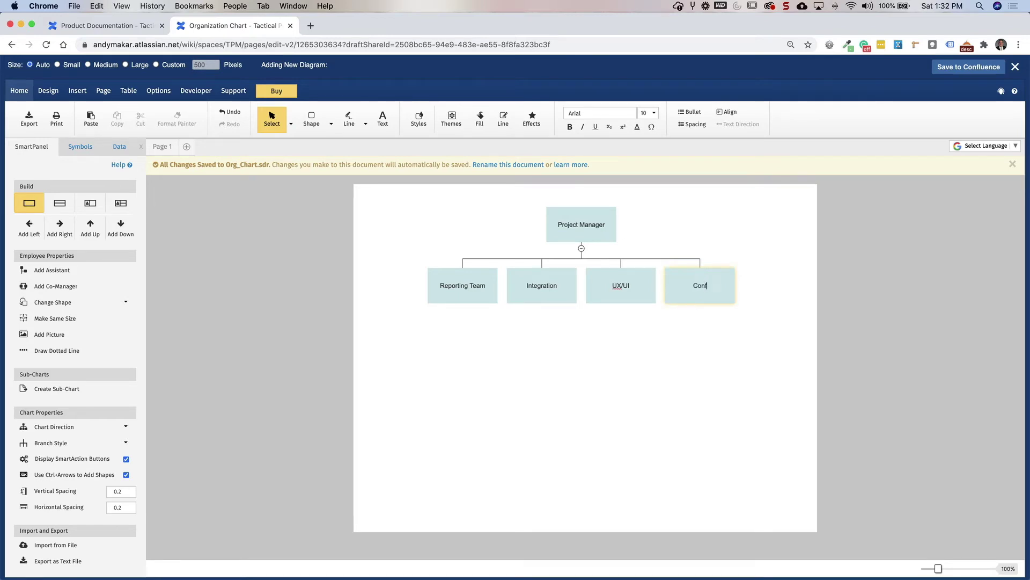
Step: Add two member boxes under Reporting Team, entering each member's name
{"action": "left_click", "coordinate": [460, 285]}
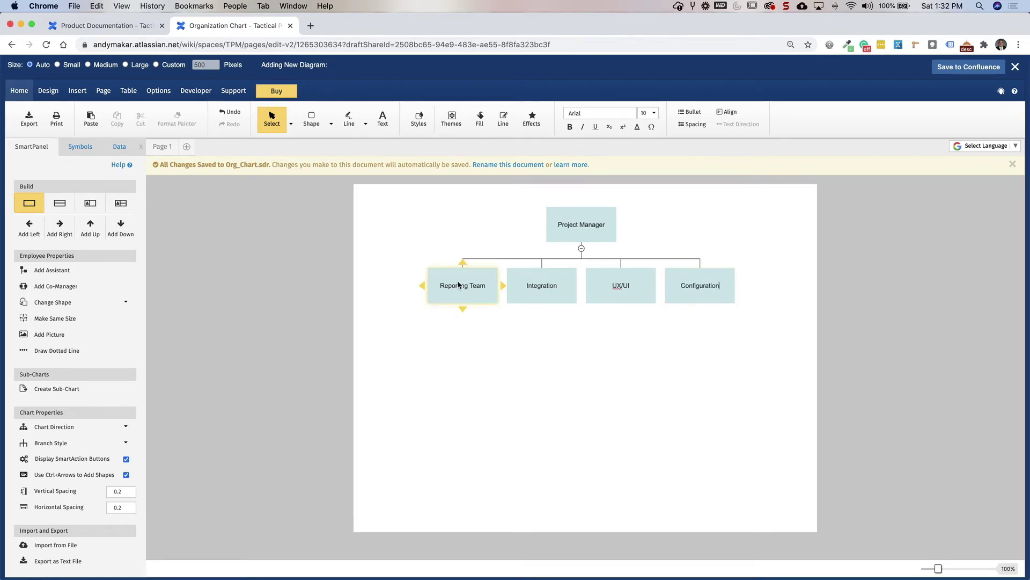
{"action": "left_click", "coordinate": [463, 310]}
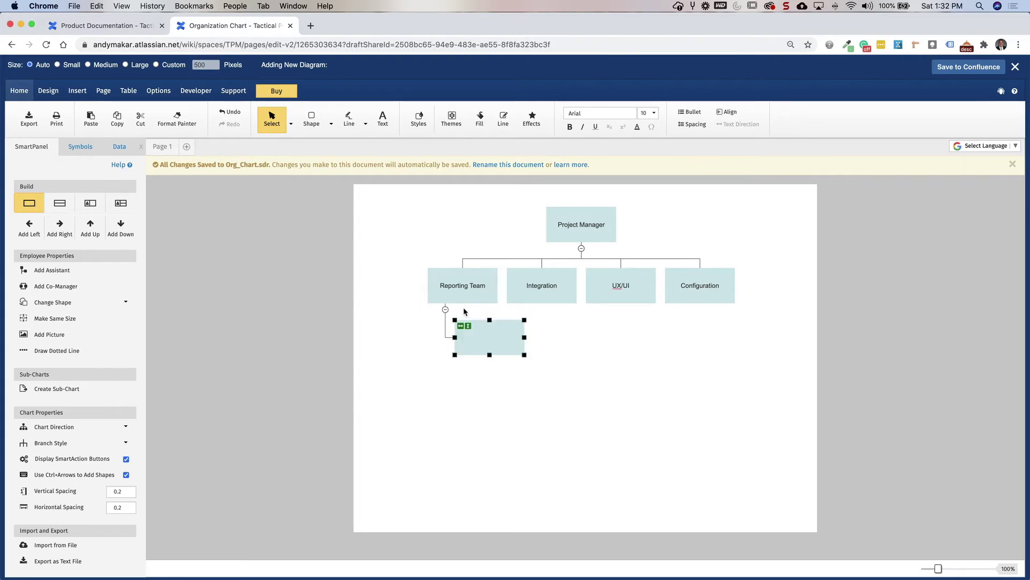
{"action": "double_click", "coordinate": [490, 336]}
{"action": "type", "text": "Sandy"}
{"action": "key", "text": "Return"}
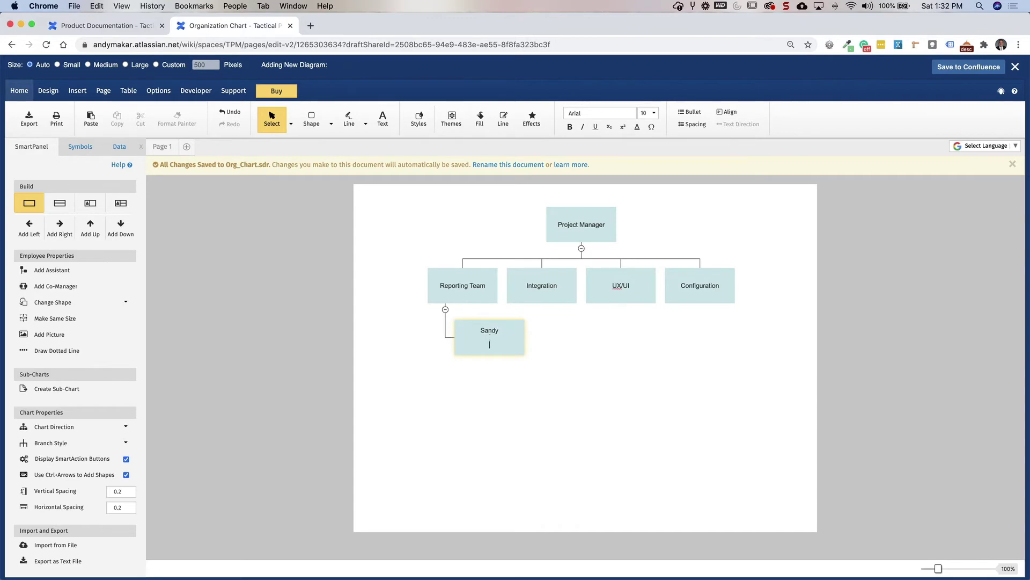
{"action": "key", "text": "BackSpace"}
{"action": "left_click", "coordinate": [460, 372]}
{"action": "left_click", "coordinate": [488, 340]}
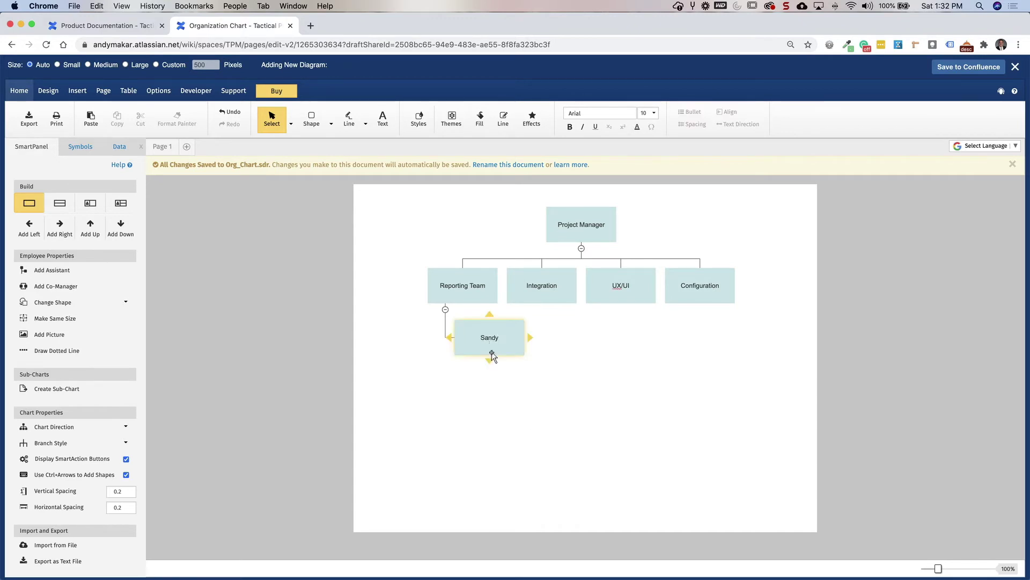
{"action": "left_click", "coordinate": [489, 364]}
{"action": "type", "text": "Add"}
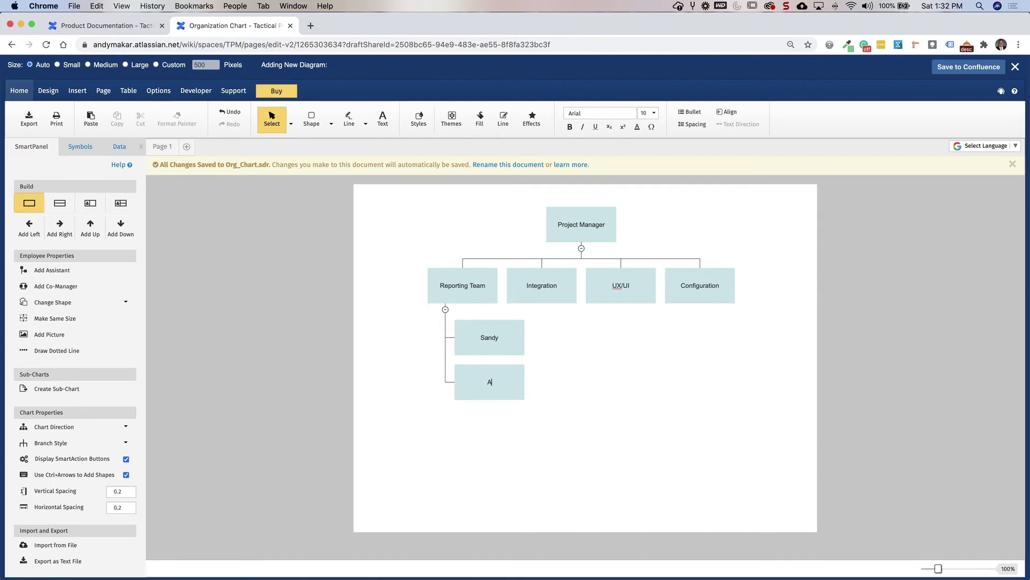
{"action": "key", "text": "BackSpace"}
{"action": "key", "text": "BackSpace"}
{"action": "type", "text": "lex"}
{"action": "left_click", "coordinate": [415, 318]}
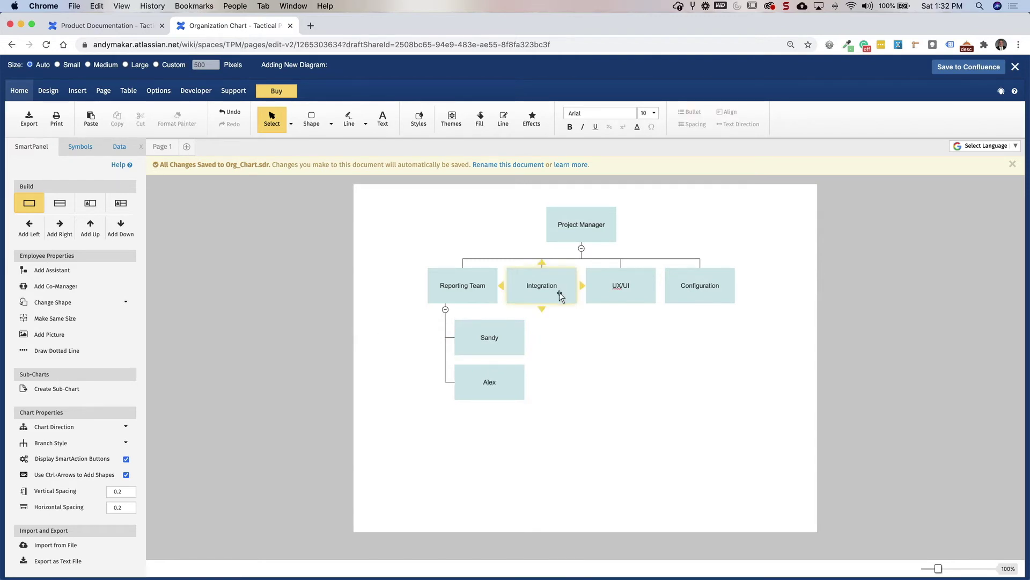
Step: Add two member boxes under Integration, entering each member's name
{"action": "mouse_move", "coordinate": [548, 289]}
{"action": "left_click", "coordinate": [542, 308]}
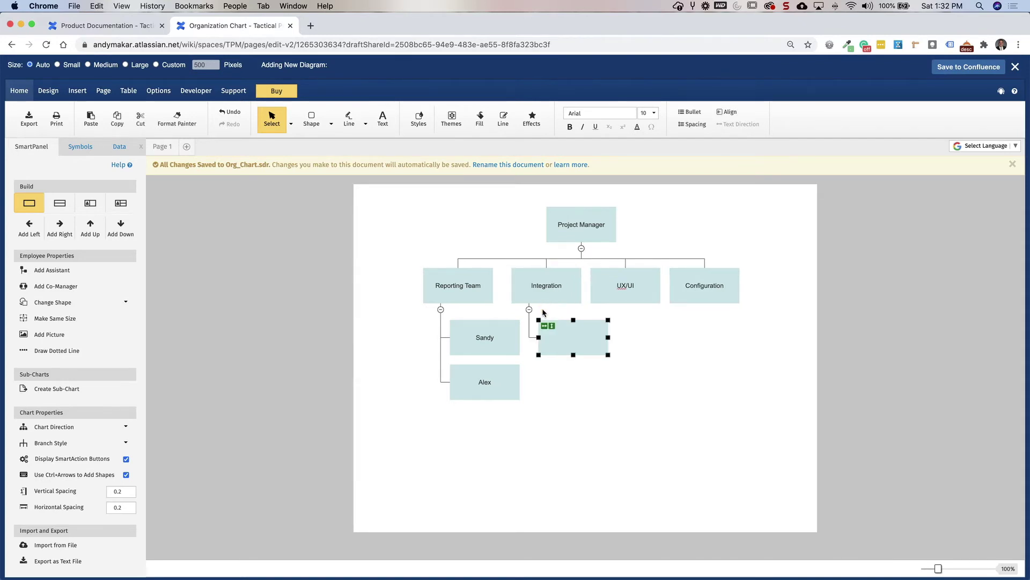
{"action": "double_click", "coordinate": [570, 333]}
{"action": "type", "text": "Hussain"}
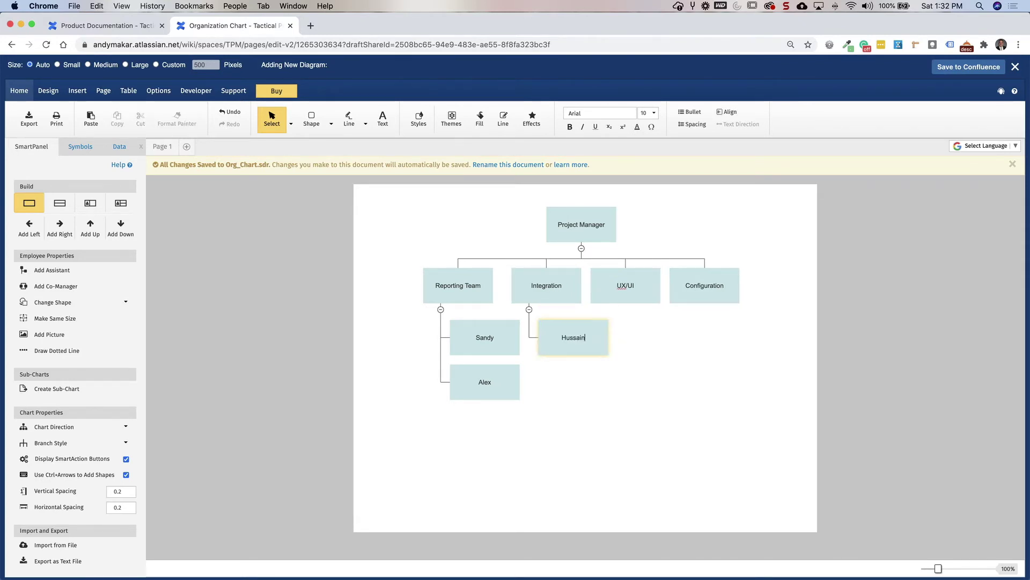
{"action": "left_click", "coordinate": [612, 394]}
{"action": "left_click", "coordinate": [582, 351]}
{"action": "left_click", "coordinate": [573, 364]}
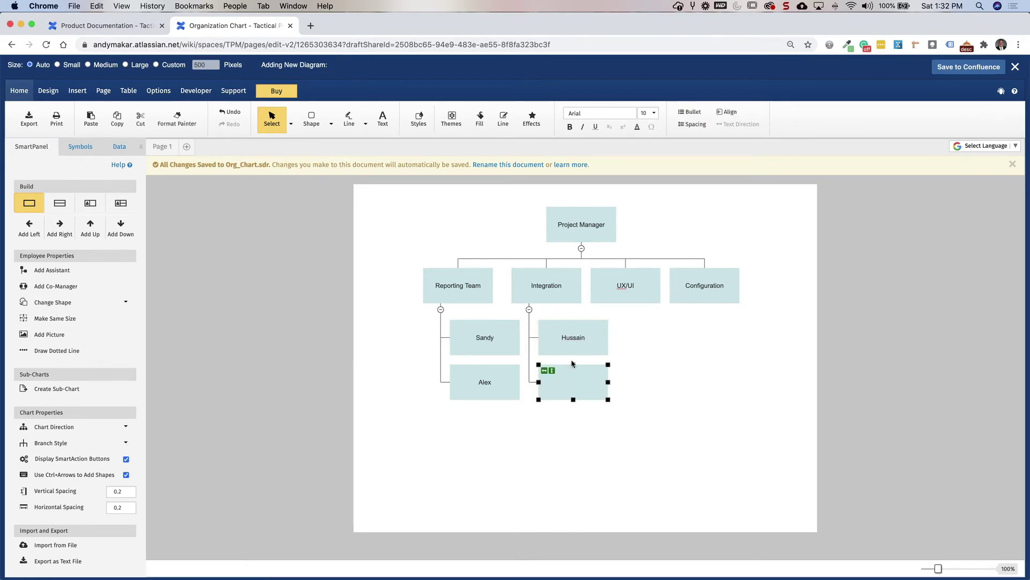
{"action": "type", "text": "Steve"}
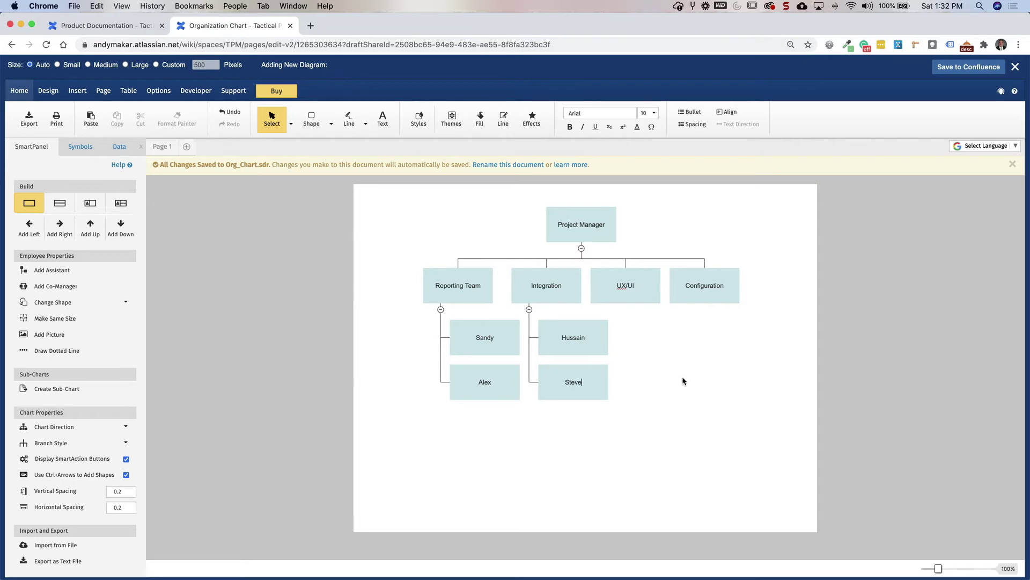
Step: Add a named member box under UX/UI and a new team box beside Configuration
{"action": "left_click", "coordinate": [683, 382]}
{"action": "left_click", "coordinate": [636, 300]}
{"action": "left_click", "coordinate": [626, 309]}
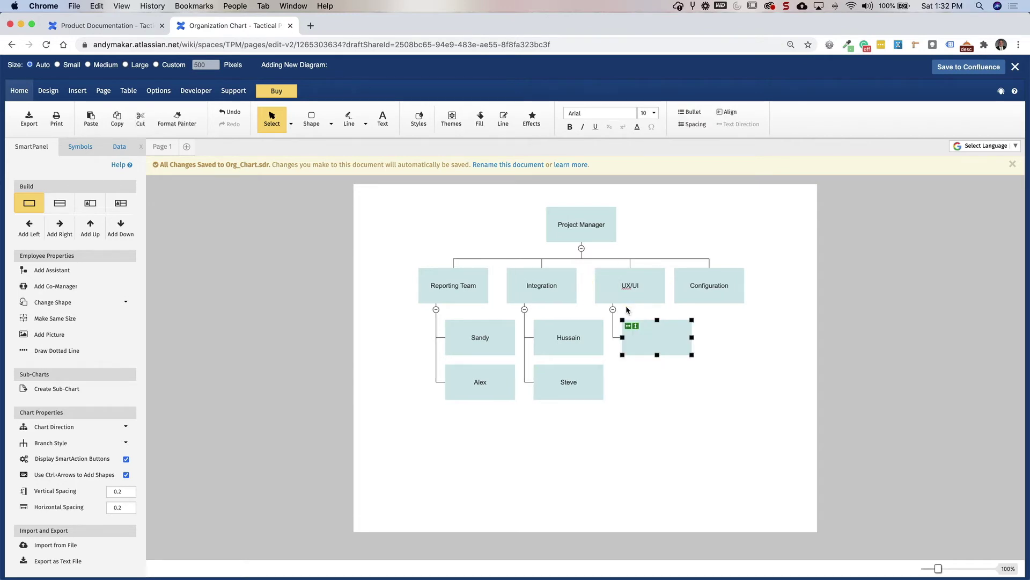
{"action": "type", "text": "Jack"}
{"action": "left_click", "coordinate": [691, 380]}
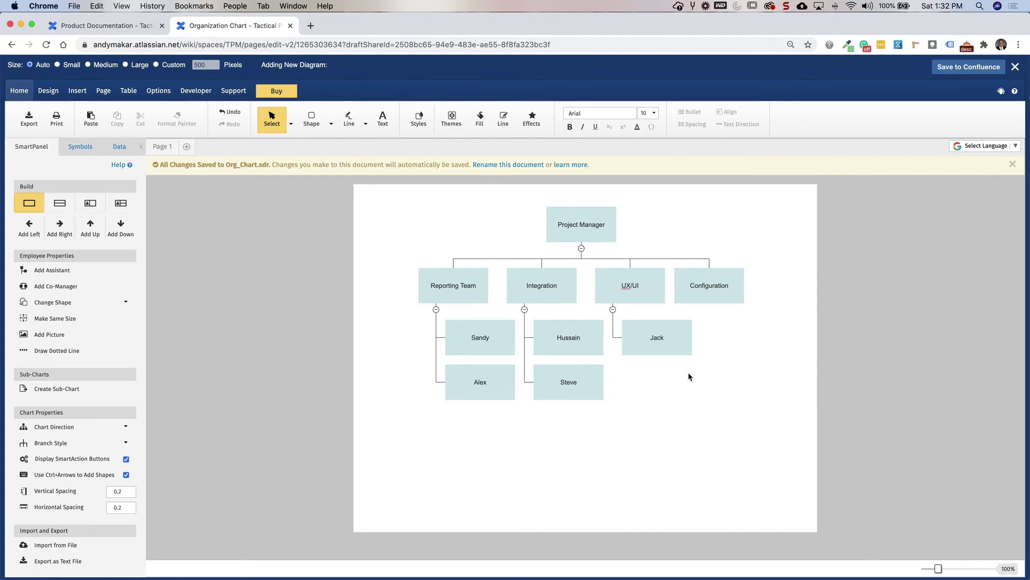
{"action": "mouse_move", "coordinate": [731, 282]}
{"action": "left_click", "coordinate": [751, 288]}
Step: Label the new team 'Quality Assurance' and add one named member beneath it
{"action": "type", "text": "Quality Ass"}
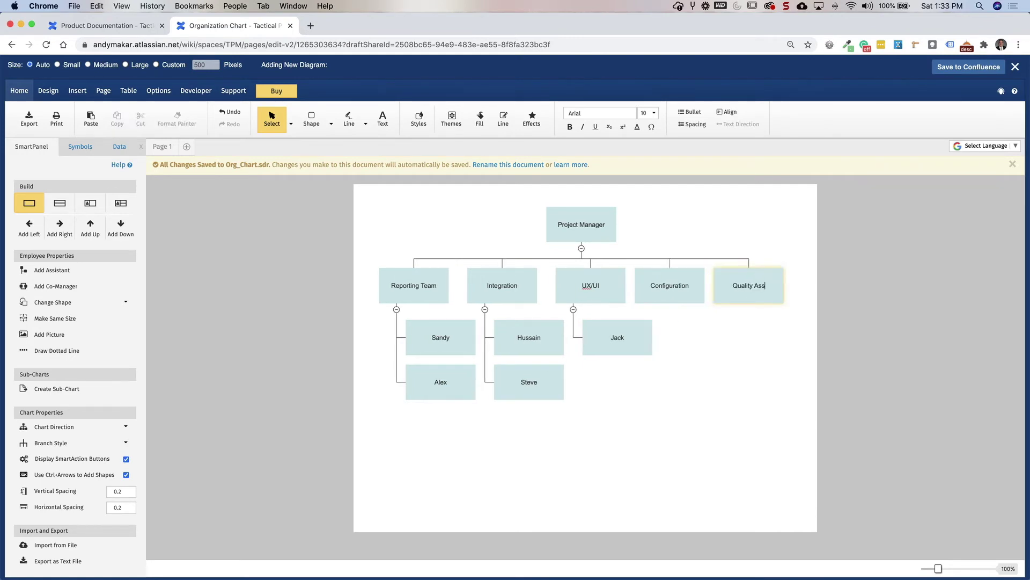
{"action": "type", "text": "urance"}
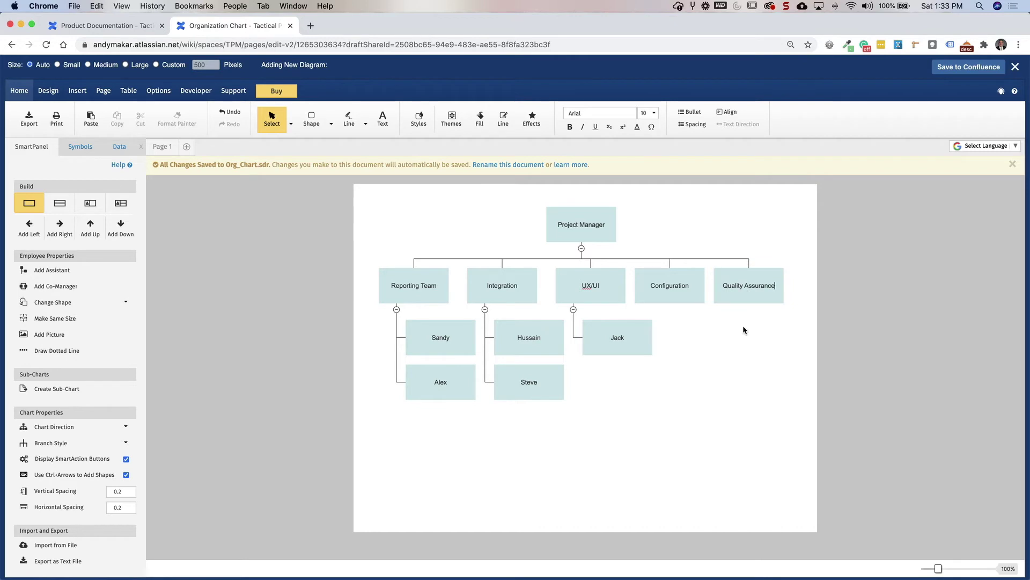
{"action": "left_click", "coordinate": [746, 302]}
{"action": "left_click", "coordinate": [740, 282]}
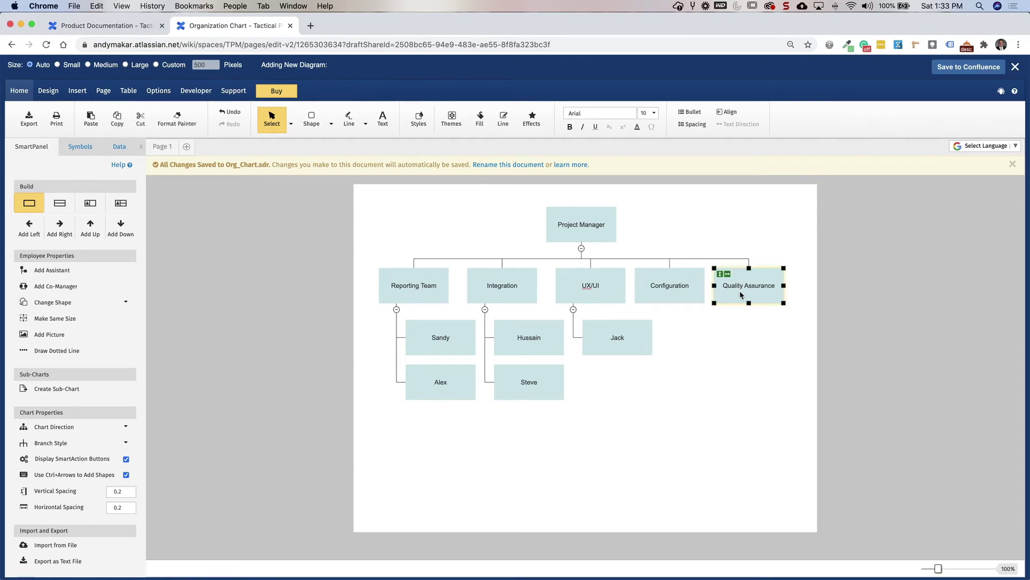
{"action": "left_click", "coordinate": [749, 313]}
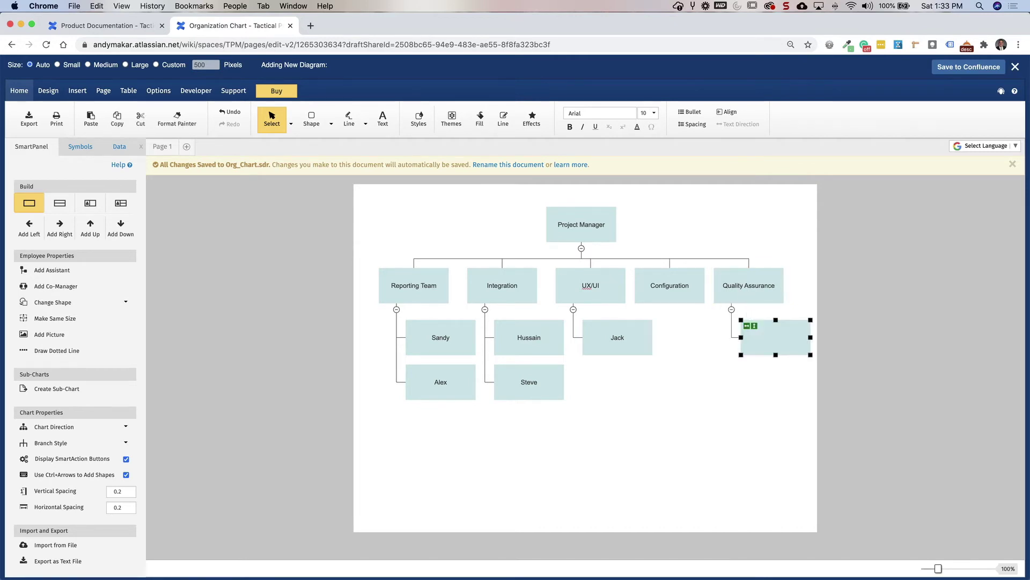
{"action": "type", "text": "Keith"}
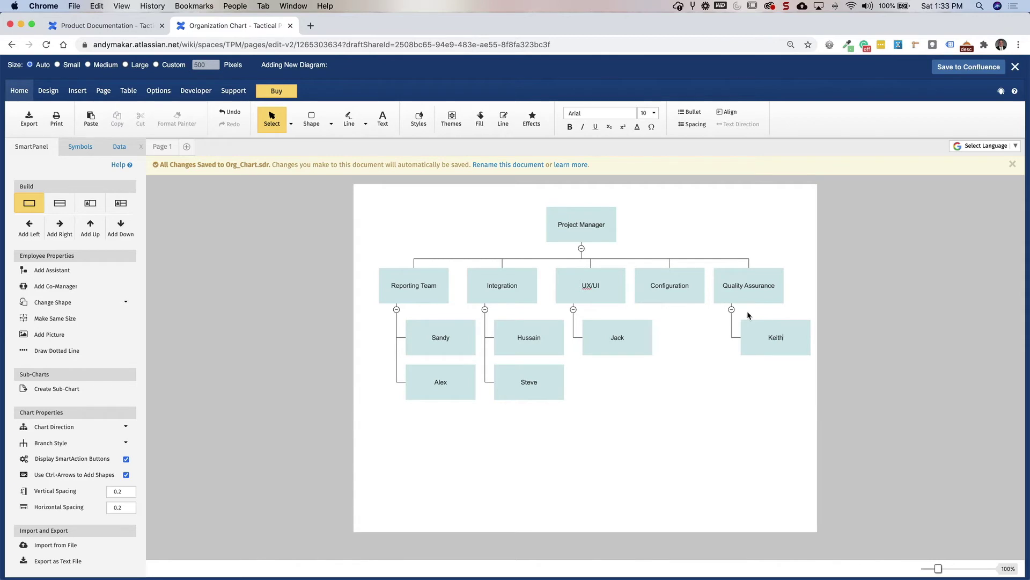
{"action": "left_click", "coordinate": [661, 468]}
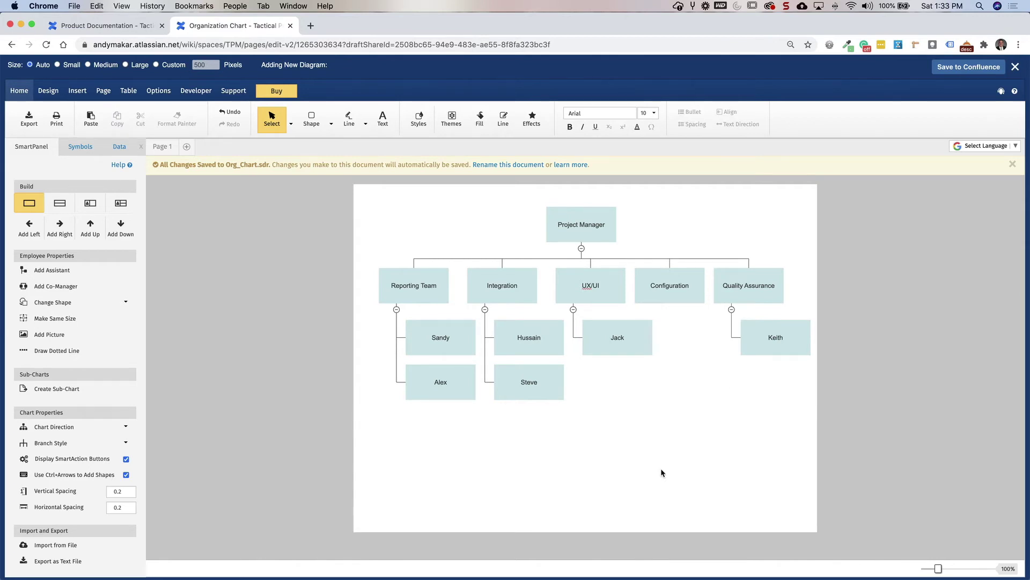
Step: Save the finished org chart from SmartDraw into the Confluence page
{"action": "left_click", "coordinate": [46, 91]}
{"action": "left_click", "coordinate": [19, 90]}
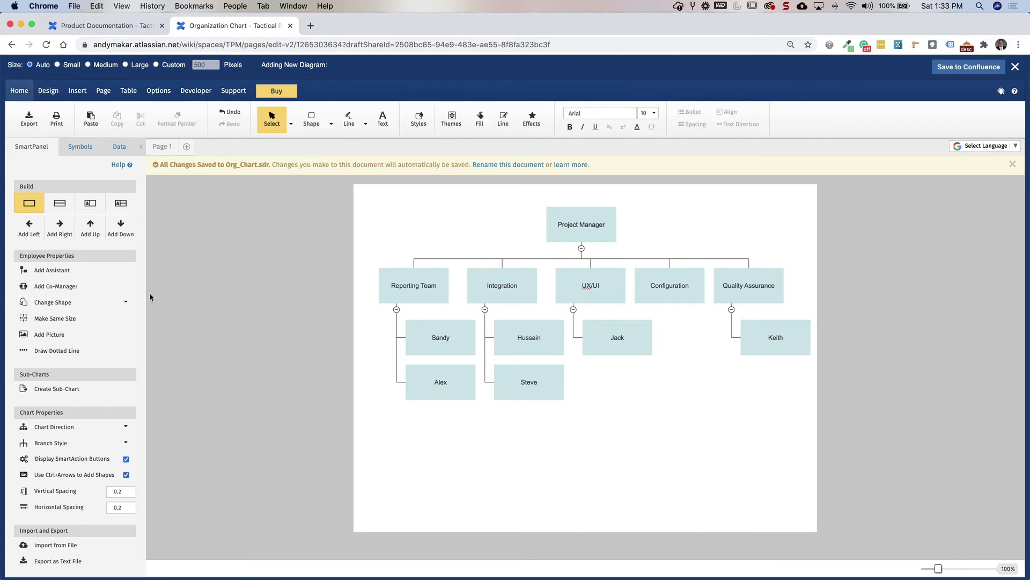
{"action": "mouse_move", "coordinate": [495, 397]}
{"action": "left_click", "coordinate": [963, 75]}
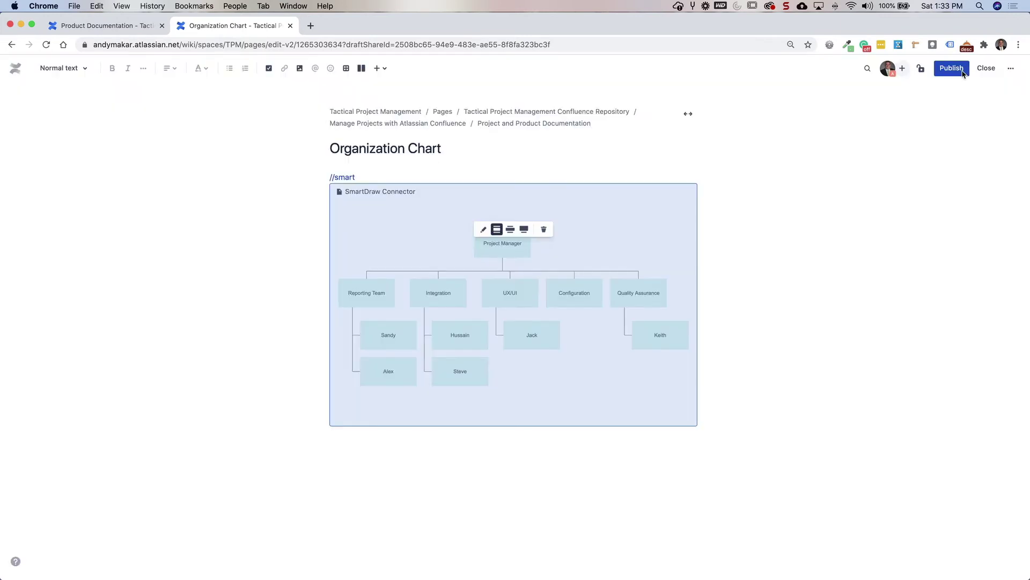
Step: Delete the leftover '//smart' text above the chart and publish the Organization Chart page
{"action": "left_click", "coordinate": [563, 472]}
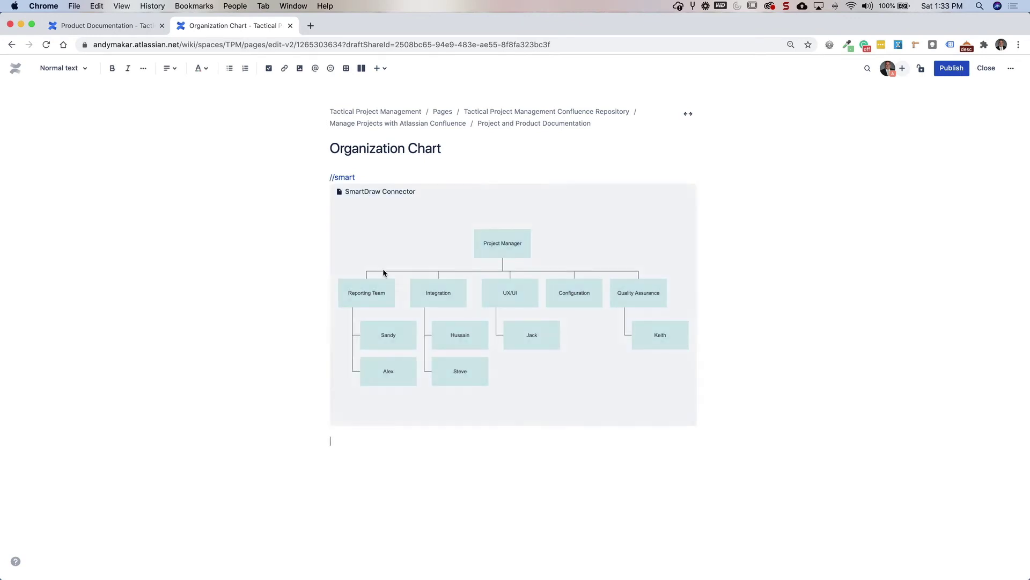
{"action": "left_click", "coordinate": [370, 179]}
{"action": "key", "text": "BackSpace"}
{"action": "key", "text": "BackSpace"}
{"action": "key", "text": "BackSpace"}
{"action": "key", "text": "BackSpace"}
{"action": "key", "text": "BackSpace"}
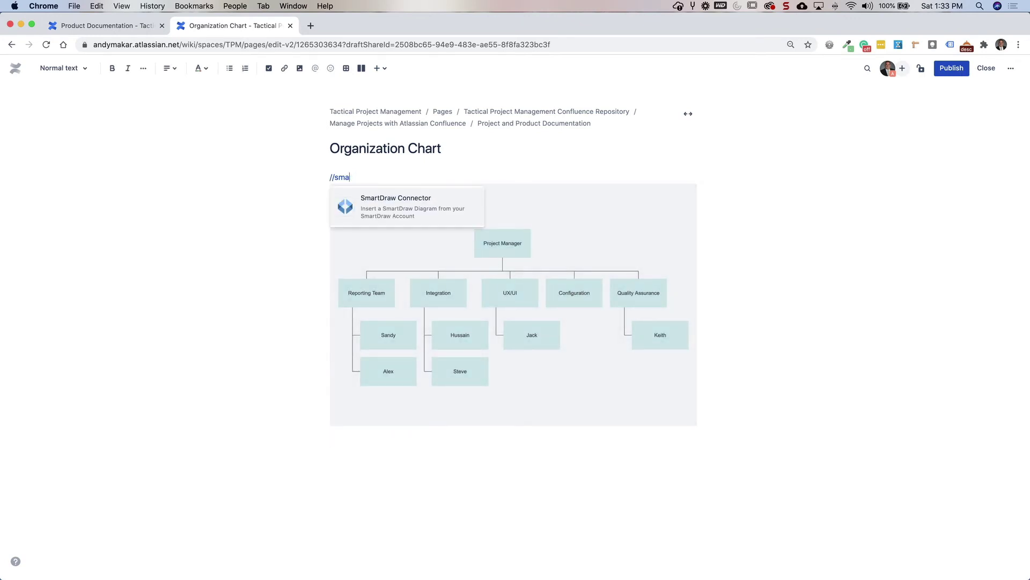
{"action": "key", "text": "BackSpace"}
{"action": "key", "text": "BackSpace"}
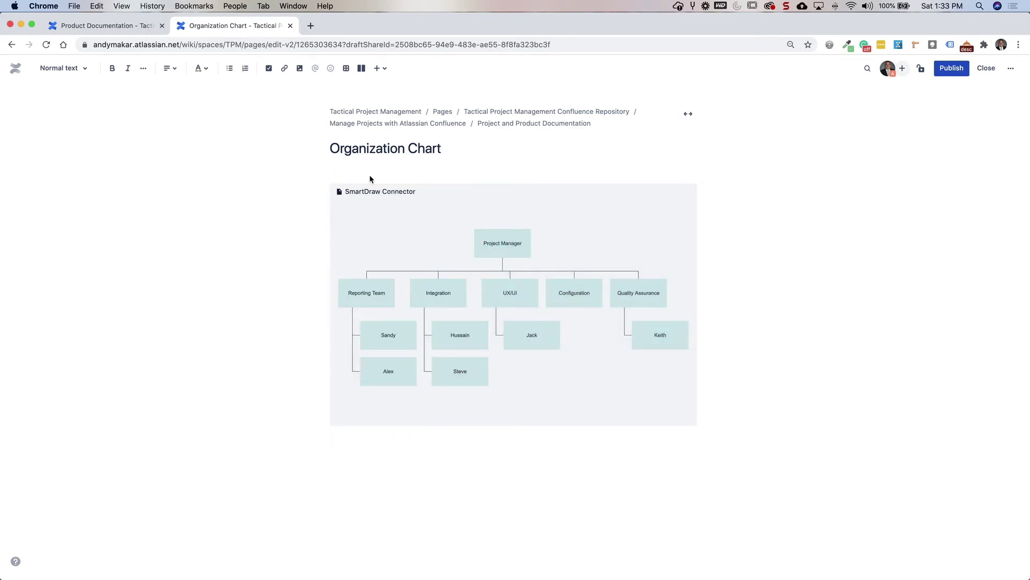
{"action": "left_click", "coordinate": [520, 465]}
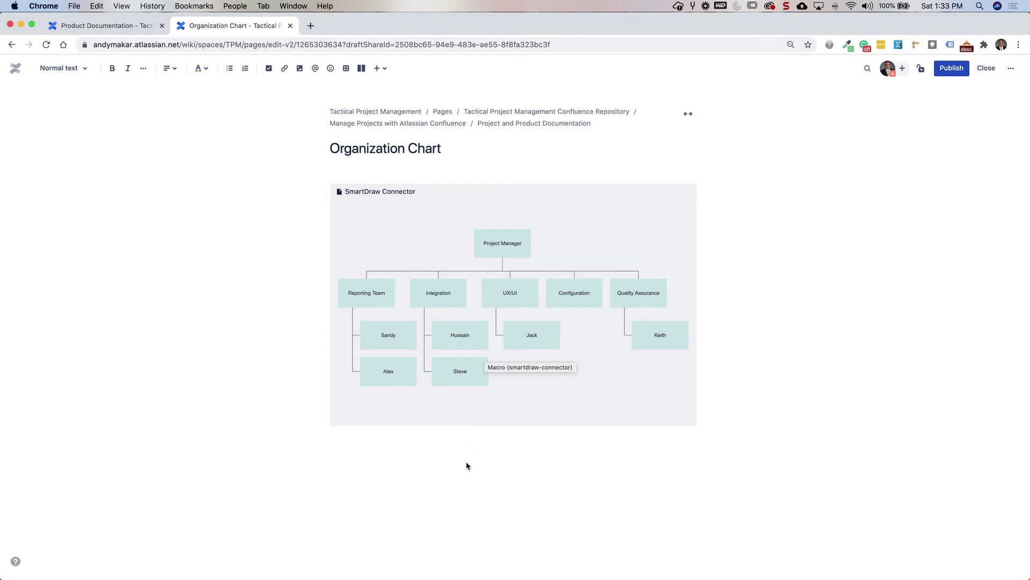
{"action": "left_click", "coordinate": [959, 70]}
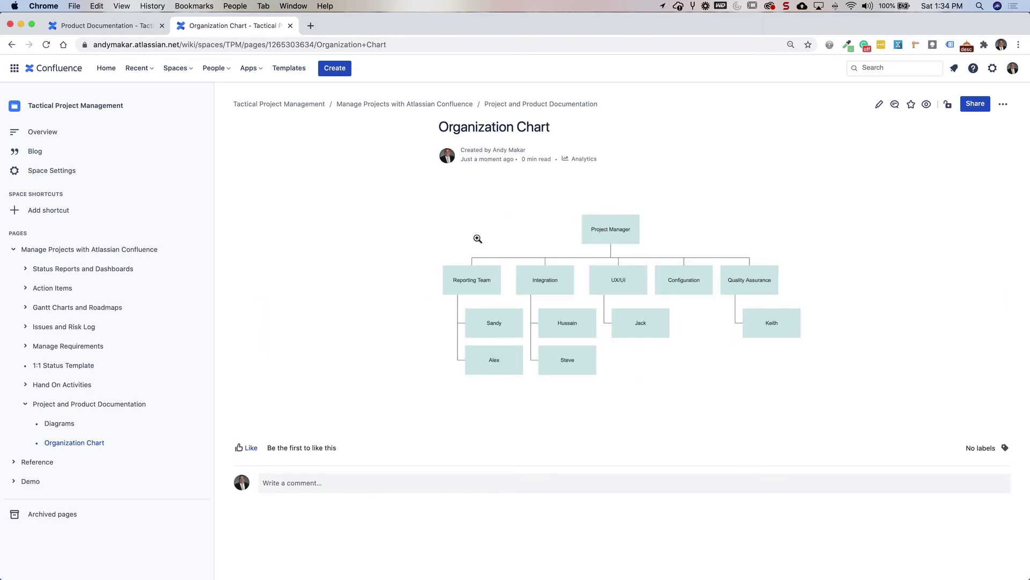
Step: Open the Diagrams page, scroll through Process Flows and Architecture Diagrams, and enlarge the architecture diagram
{"action": "left_click", "coordinate": [60, 424]}
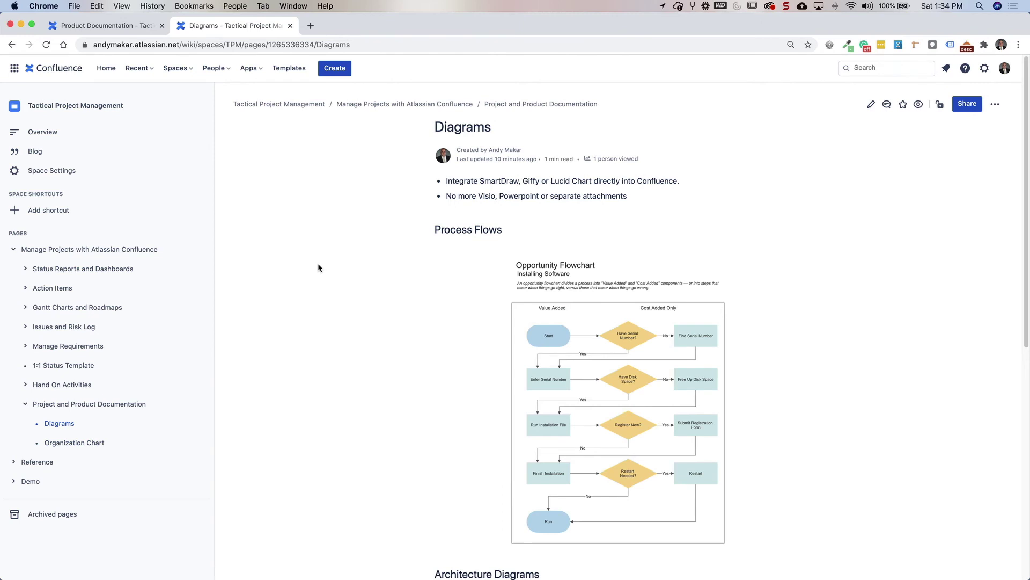
{"action": "scroll", "coordinate": [323, 252], "scroll_direction": "down", "scroll_amount": 3}
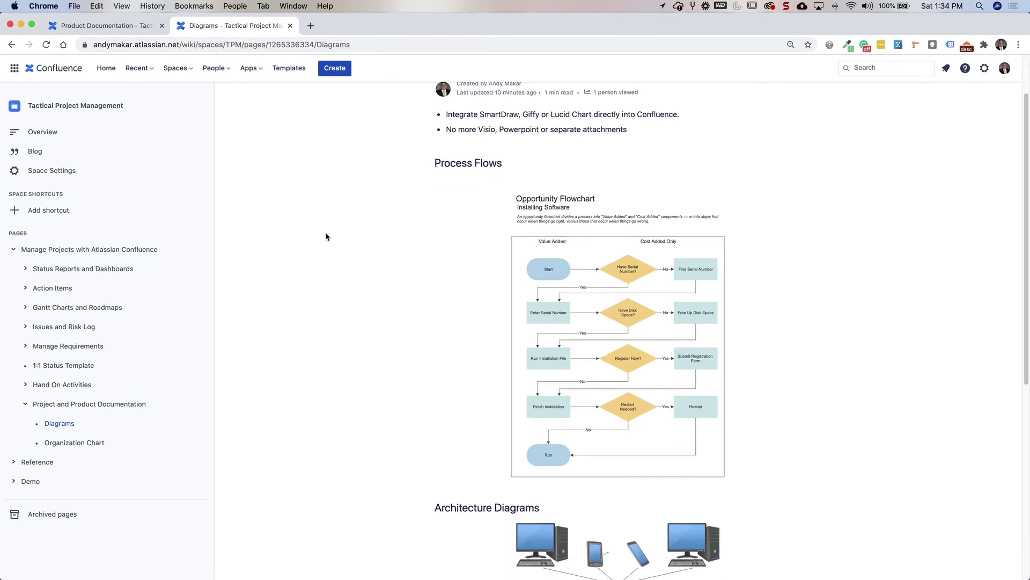
{"action": "scroll", "coordinate": [334, 238], "scroll_direction": "down", "scroll_amount": 2}
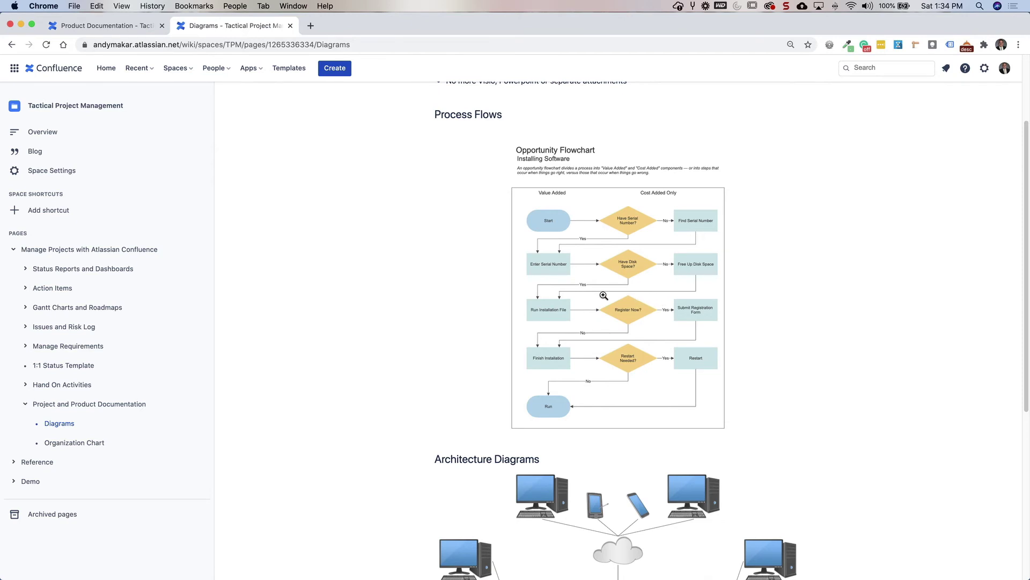
{"action": "scroll", "coordinate": [604, 295], "scroll_direction": "down", "scroll_amount": 4}
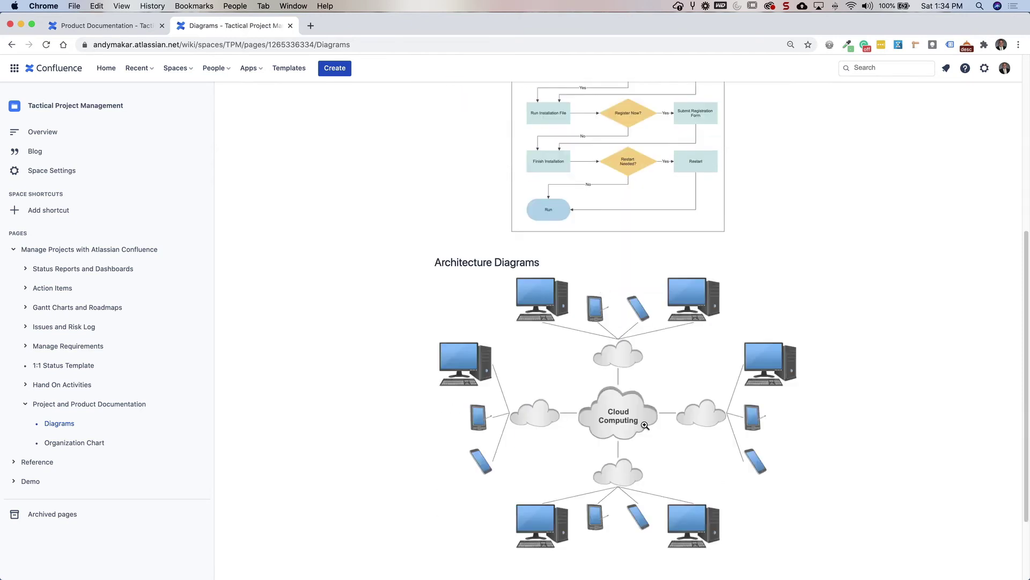
{"action": "scroll", "coordinate": [644, 425], "scroll_direction": "up", "scroll_amount": 4}
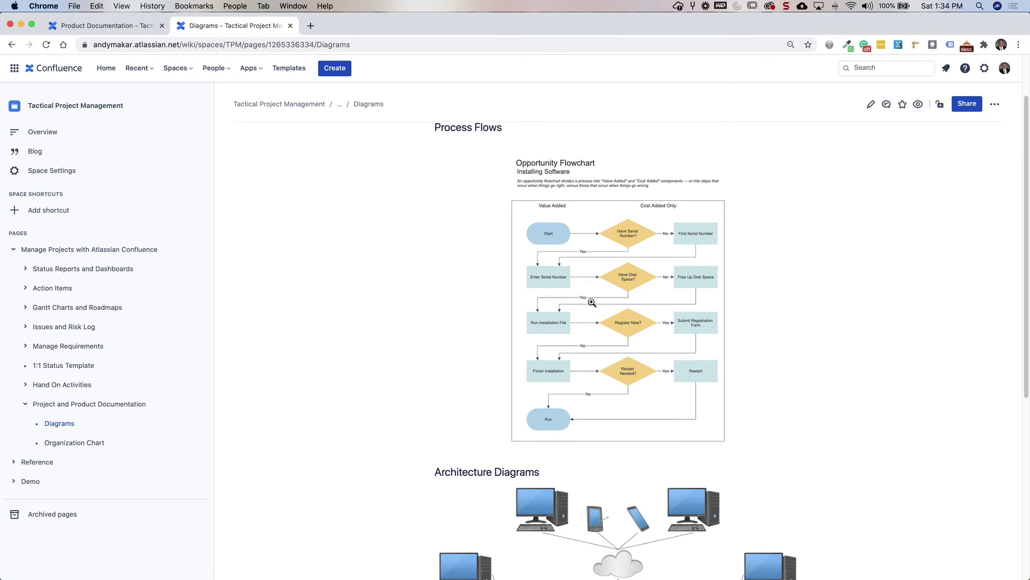
{"action": "scroll", "coordinate": [594, 326], "scroll_direction": "down", "scroll_amount": 1}
{"action": "scroll", "coordinate": [594, 326], "scroll_direction": "down", "scroll_amount": 5}
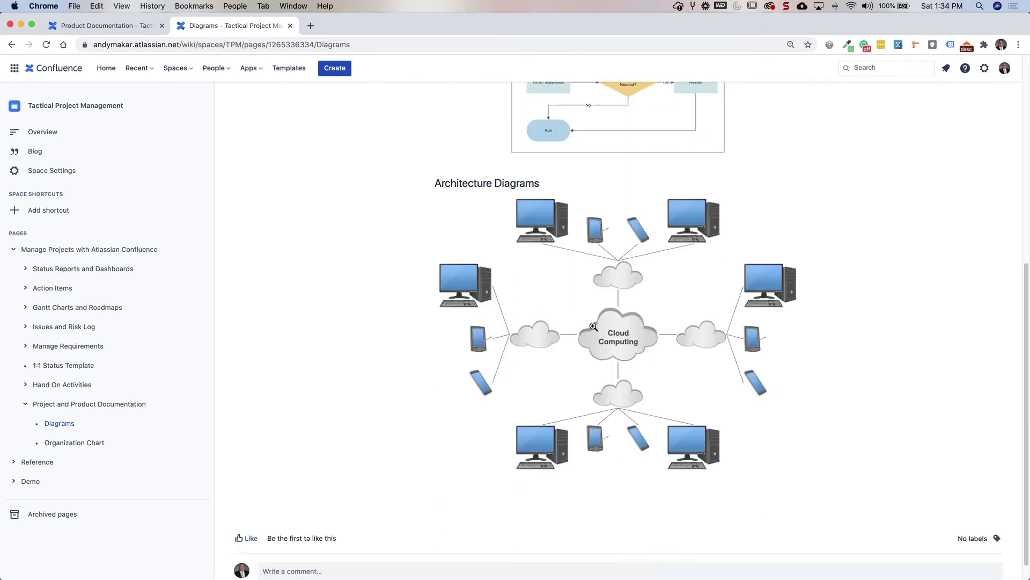
{"action": "left_click", "coordinate": [632, 318]}
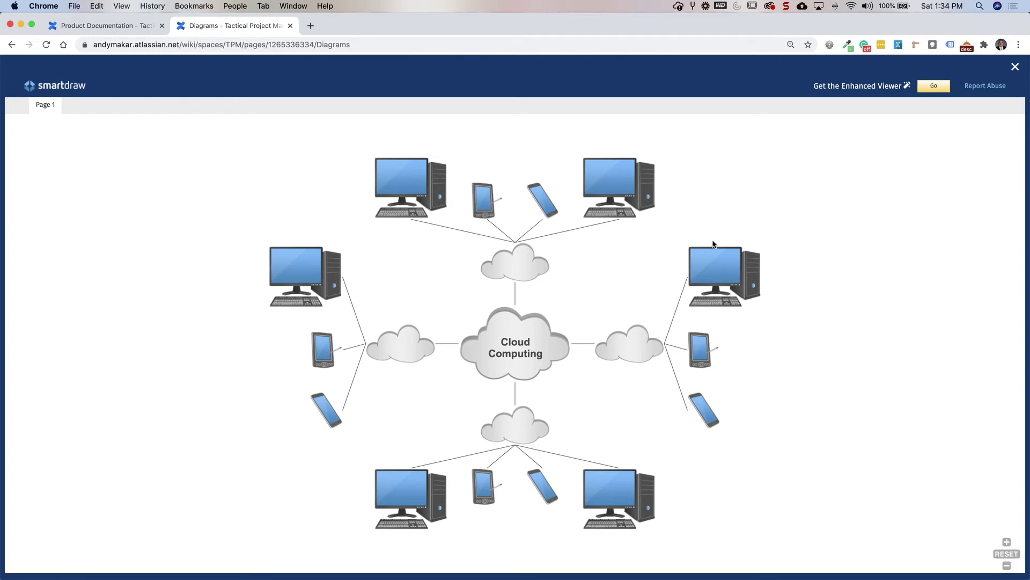
Step: Close the full-size architecture diagram preview and go back up the Diagrams page
{"action": "left_click", "coordinate": [1013, 68]}
{"action": "scroll", "coordinate": [859, 201], "scroll_direction": "up", "scroll_amount": 8}
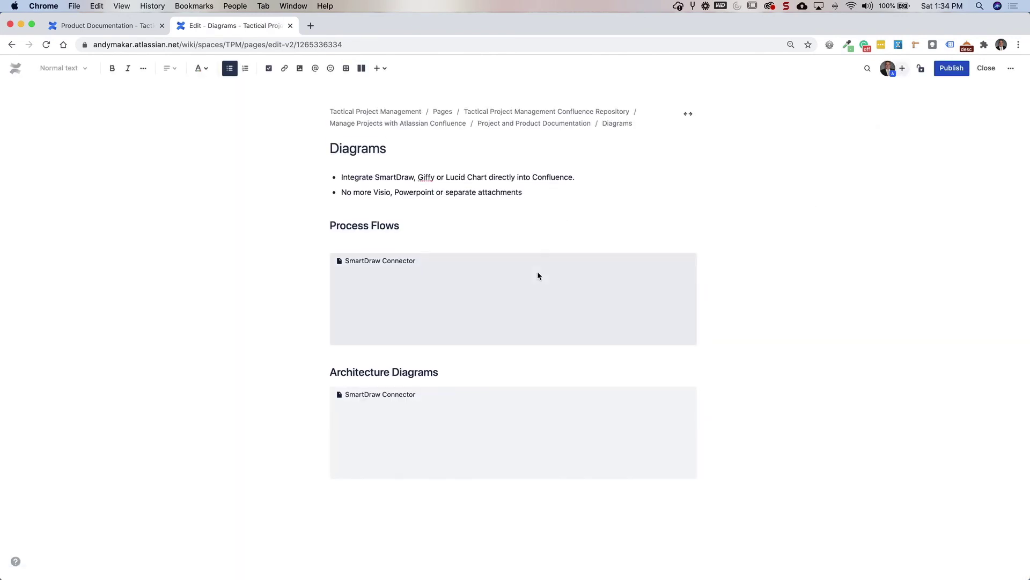
Step: Select the embedded Architecture Diagrams connector and open it in the SmartDraw editor
{"action": "scroll", "coordinate": [384, 338], "scroll_direction": "down", "scroll_amount": 5}
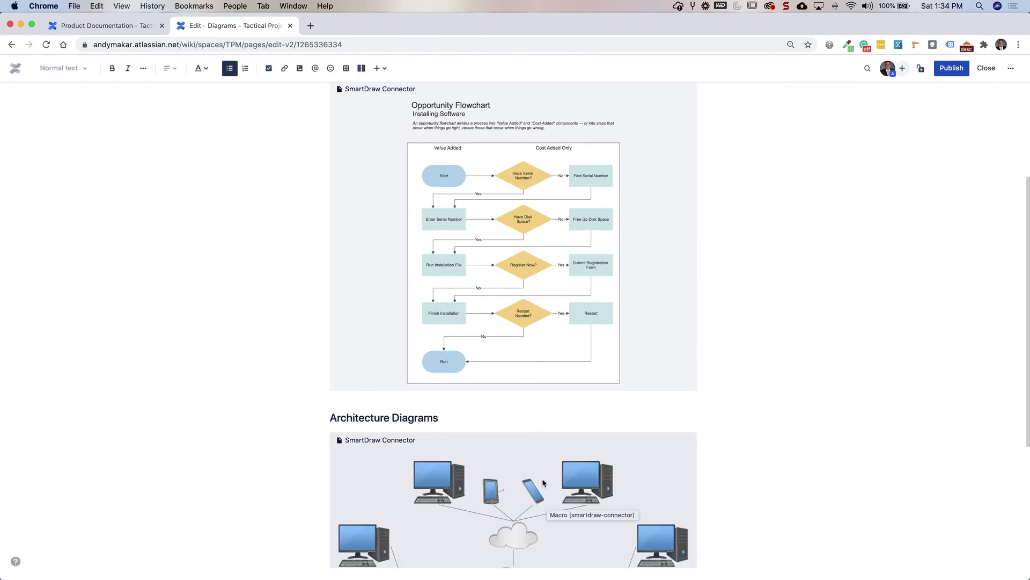
{"action": "scroll", "coordinate": [553, 508], "scroll_direction": "down", "scroll_amount": 3}
{"action": "left_click", "coordinate": [508, 423]}
{"action": "scroll", "coordinate": [496, 564], "scroll_direction": "down", "scroll_amount": 2}
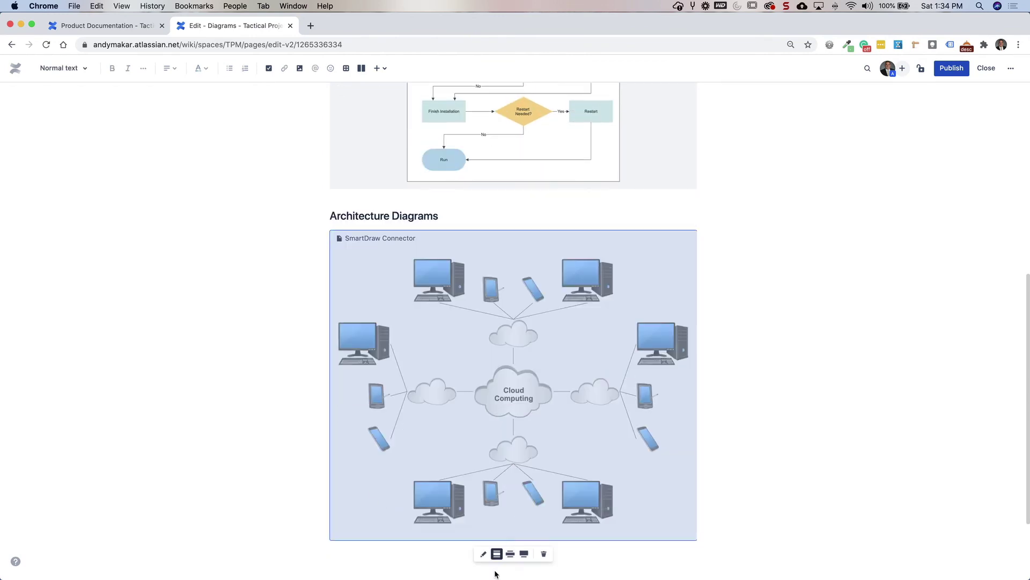
{"action": "left_click", "coordinate": [483, 554]}
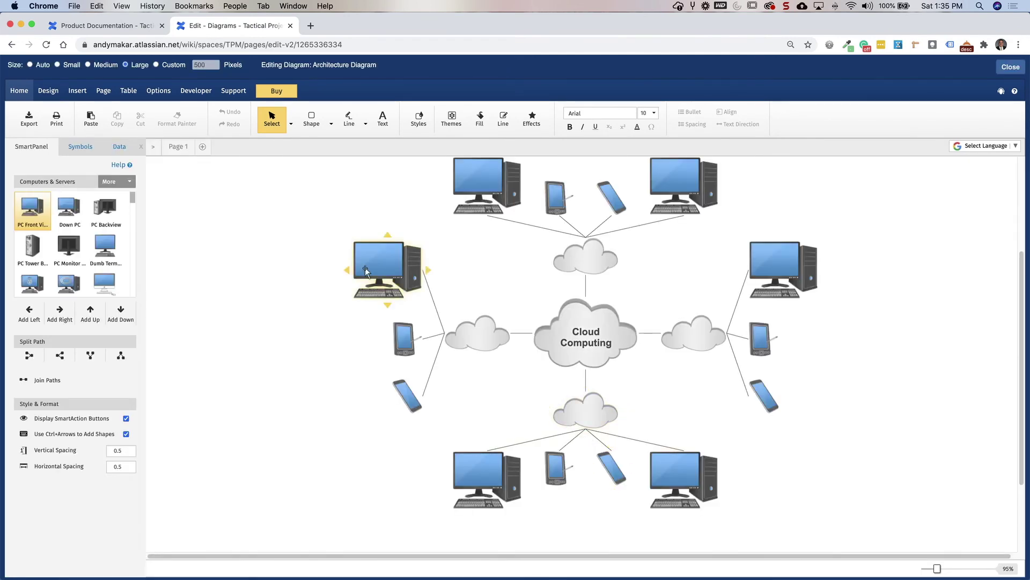
Step: Nudge the left PC shape up and back down, then close SmartDraw to update Confluence
{"action": "left_click", "coordinate": [365, 269]}
{"action": "key", "text": "Up"}
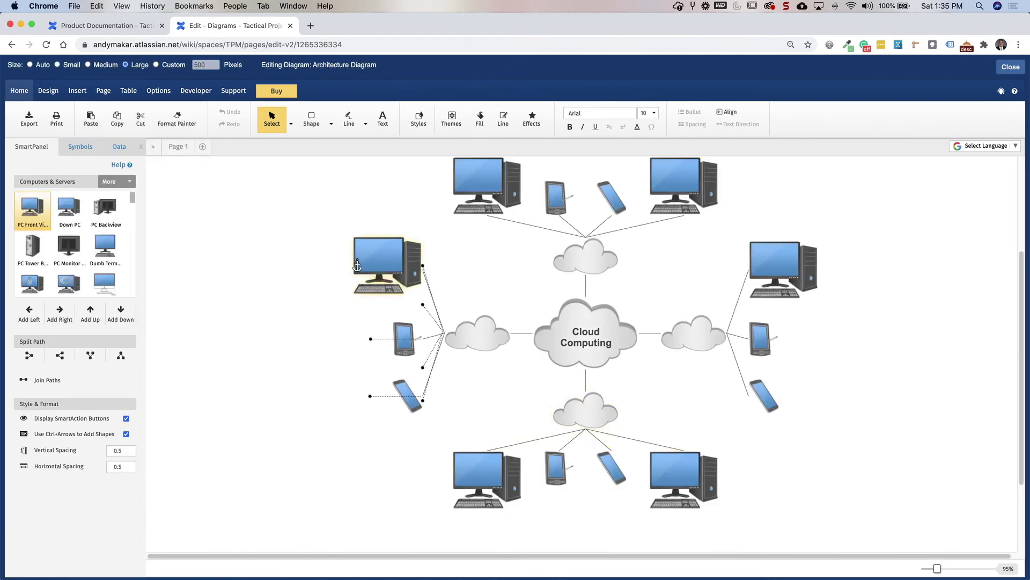
{"action": "key", "text": "Down"}
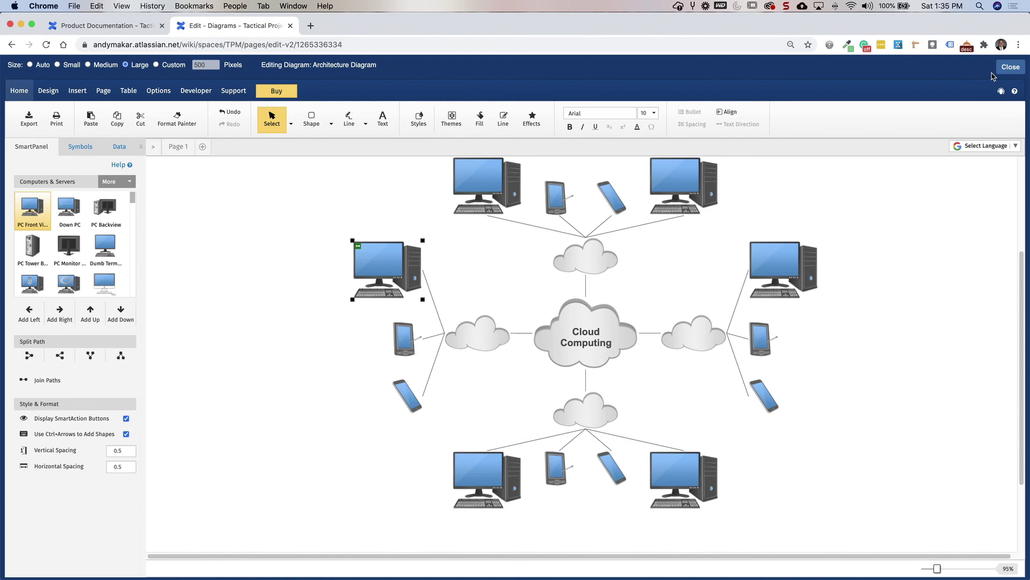
{"action": "left_click", "coordinate": [1010, 67]}
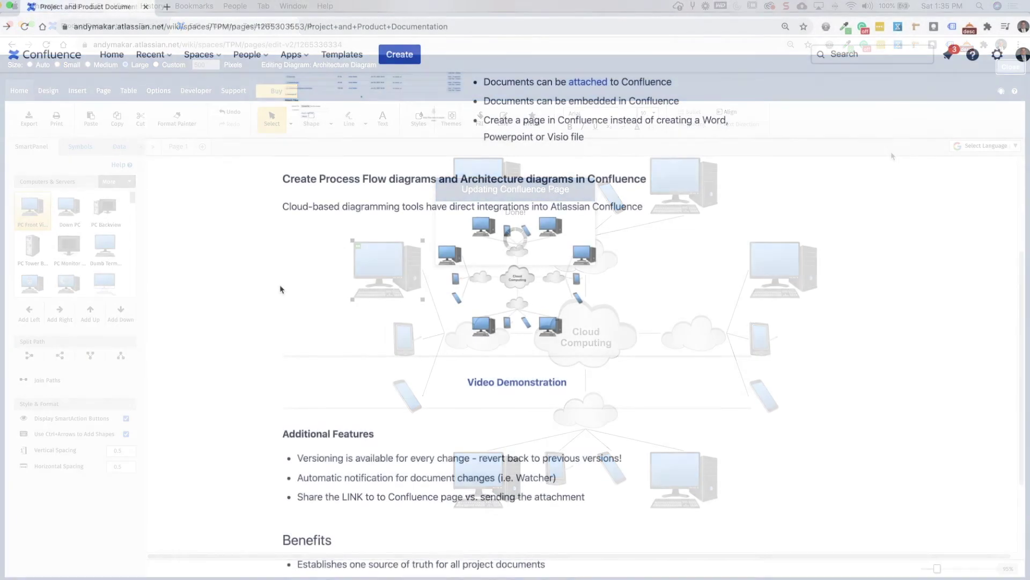
{"action": "scroll", "coordinate": [280, 289], "scroll_direction": "down", "scroll_amount": 5}
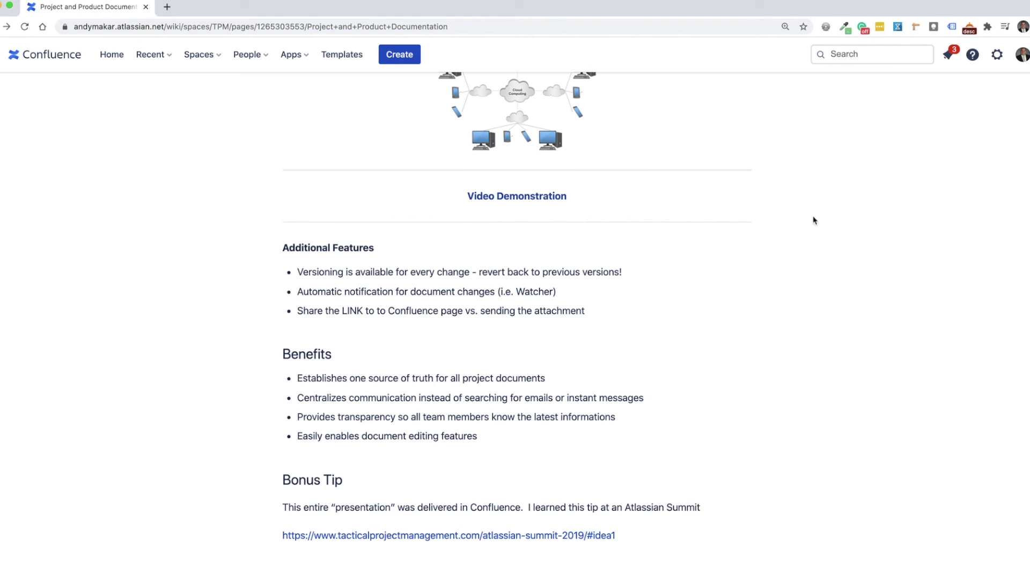
{"action": "scroll", "coordinate": [814, 220], "scroll_direction": "down", "scroll_amount": 2}
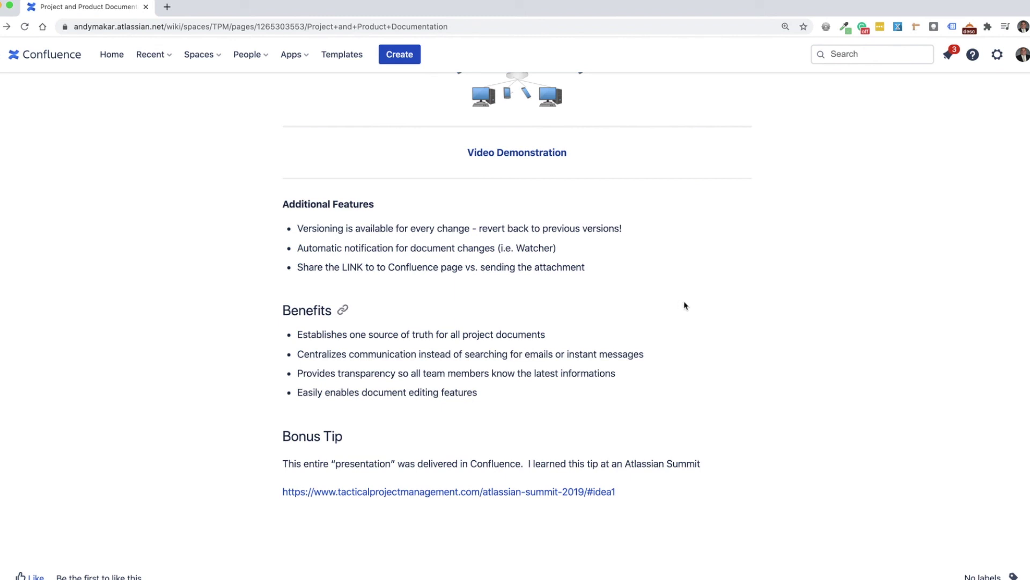
{"action": "scroll", "coordinate": [684, 306], "scroll_direction": "up", "scroll_amount": 1}
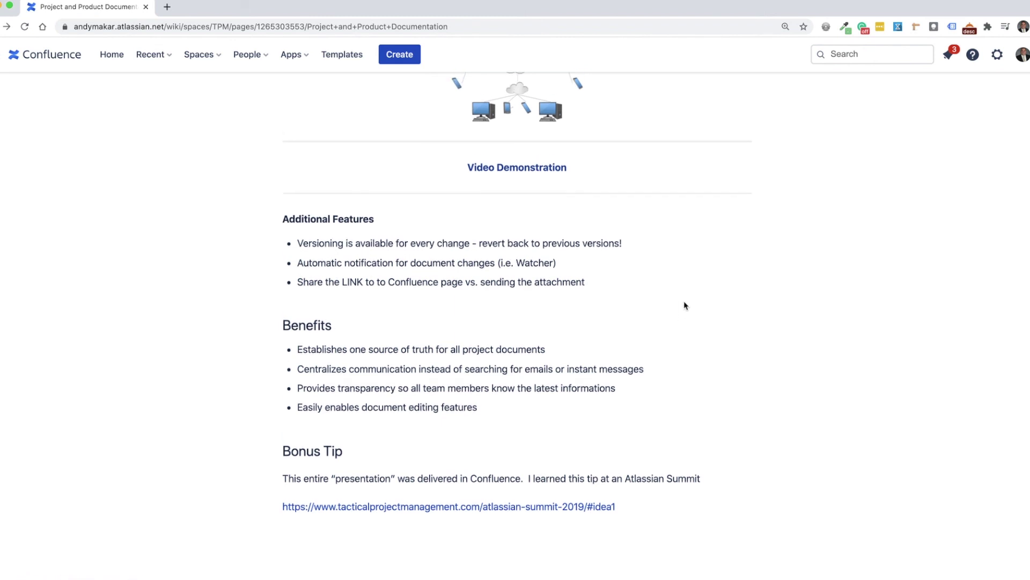
Step: Open the Atlassian Summit 2019 article from the Bonus Tip link below the Benefits list
{"action": "scroll", "coordinate": [684, 305], "scroll_direction": "up", "scroll_amount": 10}
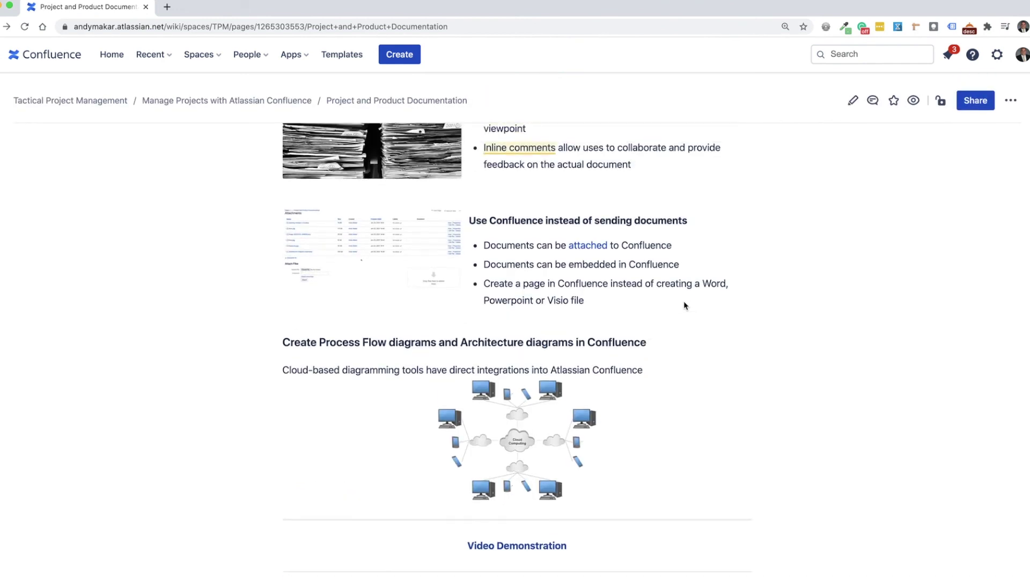
{"action": "scroll", "coordinate": [685, 305], "scroll_direction": "up", "scroll_amount": 10}
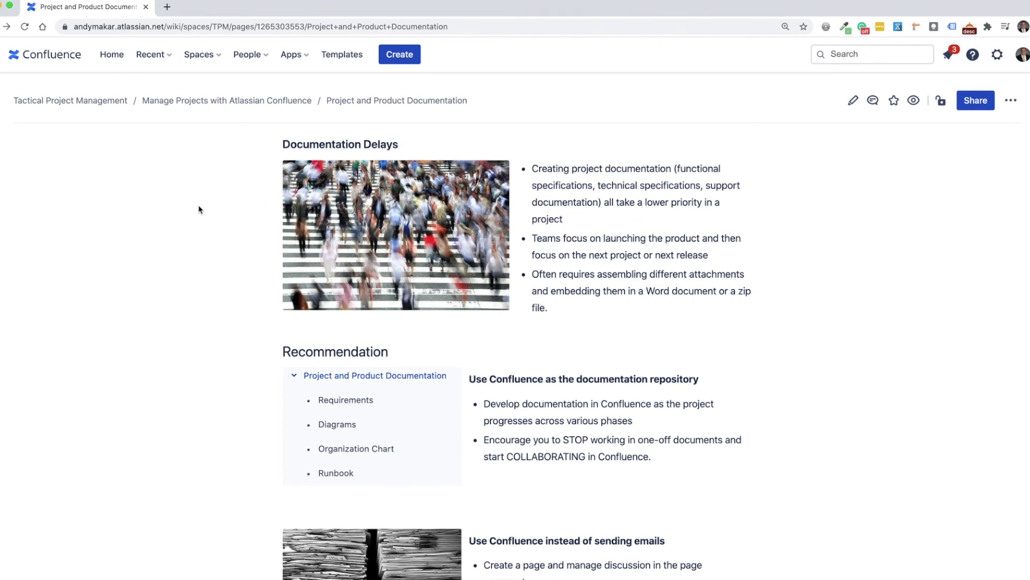
{"action": "scroll", "coordinate": [198, 209], "scroll_direction": "down", "scroll_amount": 4}
{"action": "scroll", "coordinate": [198, 210], "scroll_direction": "down", "scroll_amount": 5}
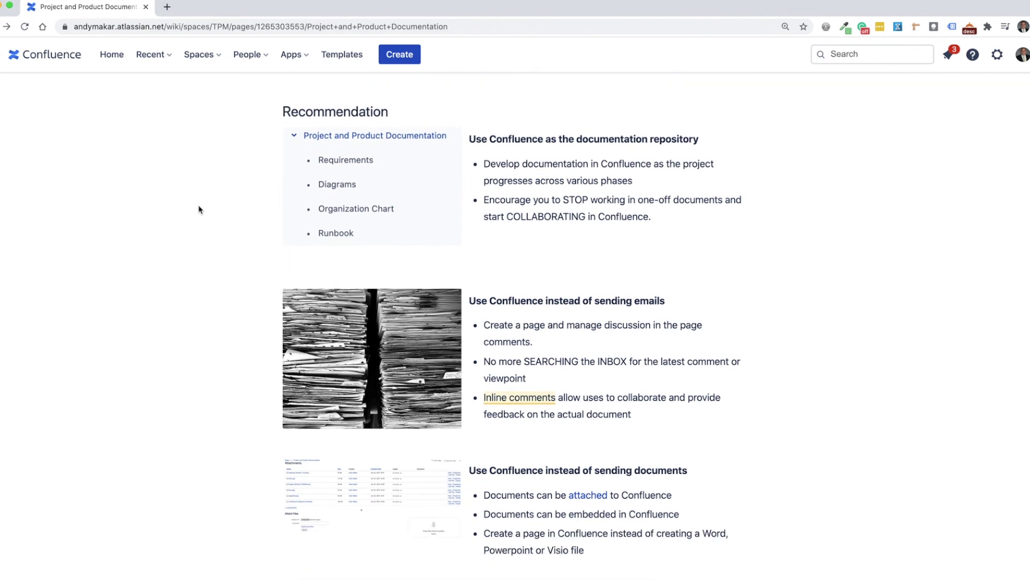
{"action": "scroll", "coordinate": [198, 209], "scroll_direction": "down", "scroll_amount": 9}
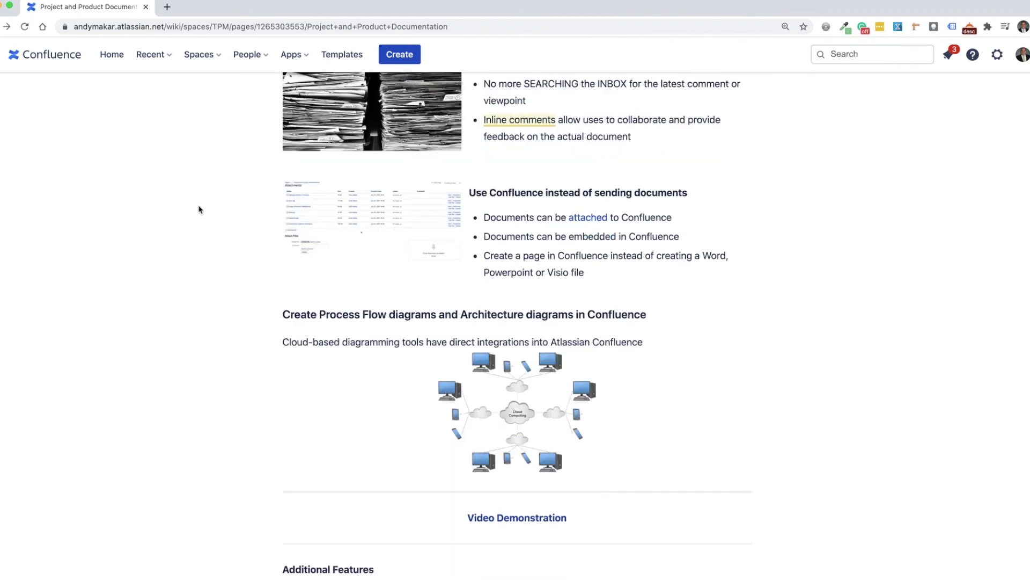
{"action": "scroll", "coordinate": [199, 209], "scroll_direction": "down", "scroll_amount": 2}
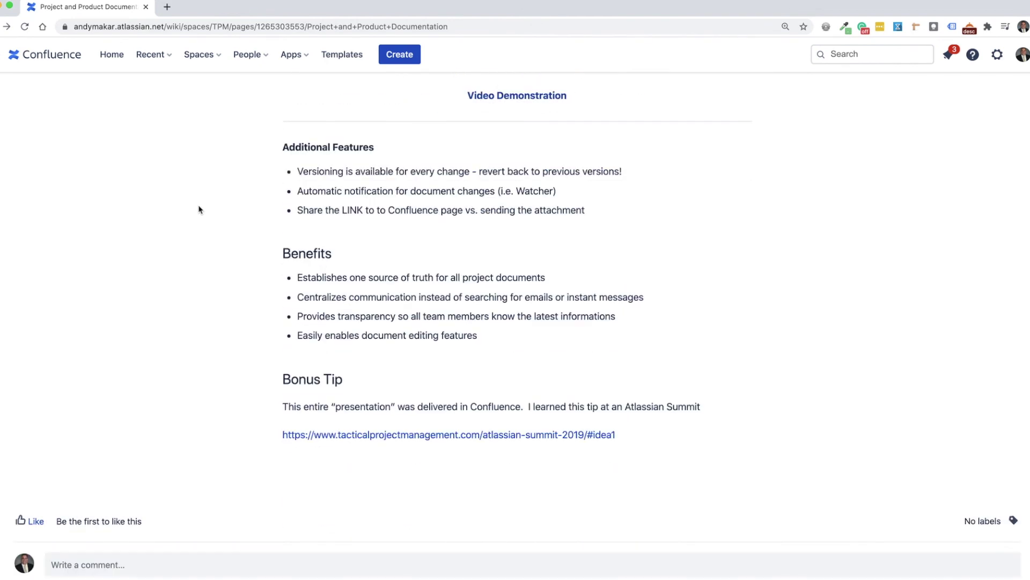
{"action": "left_click", "coordinate": [427, 441]}
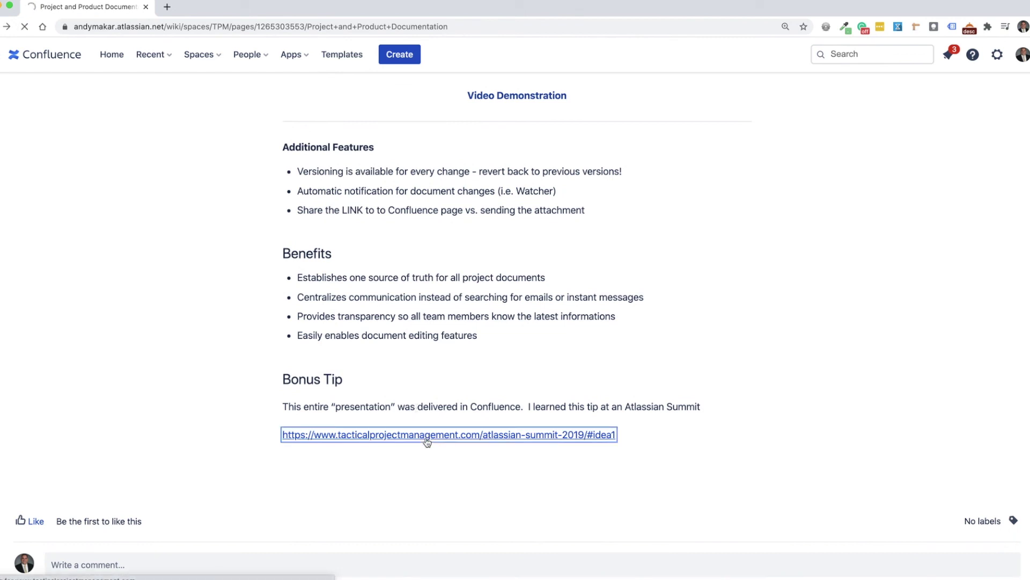